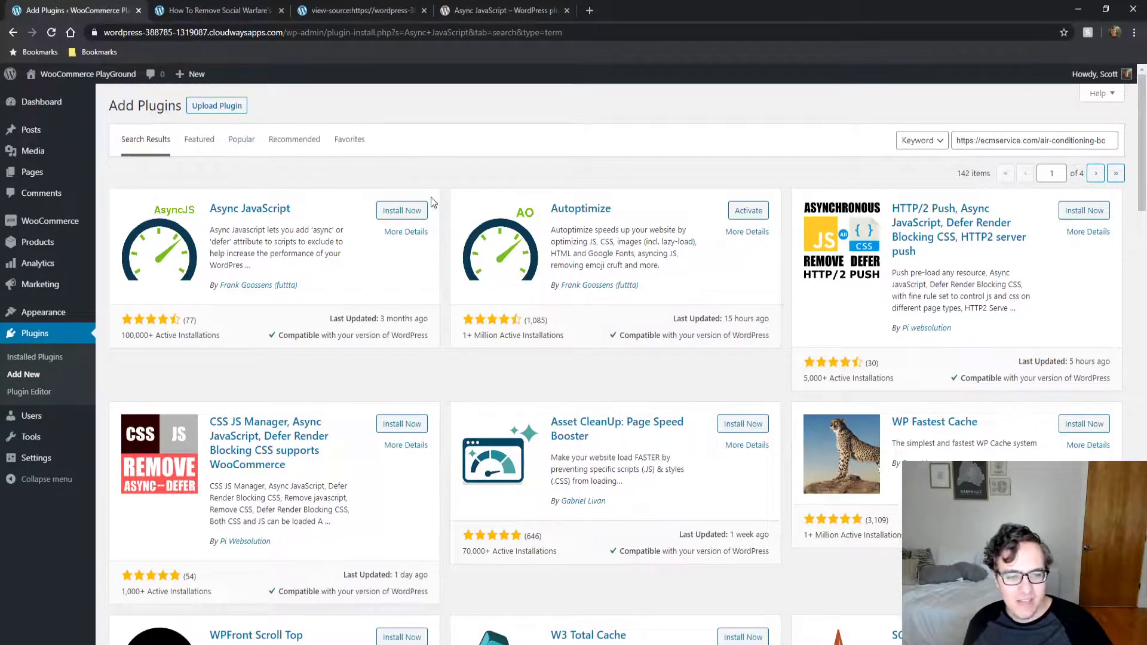
Install Async JavaScript from Add Plugins and activate it in the plugins list.
click(402, 210)
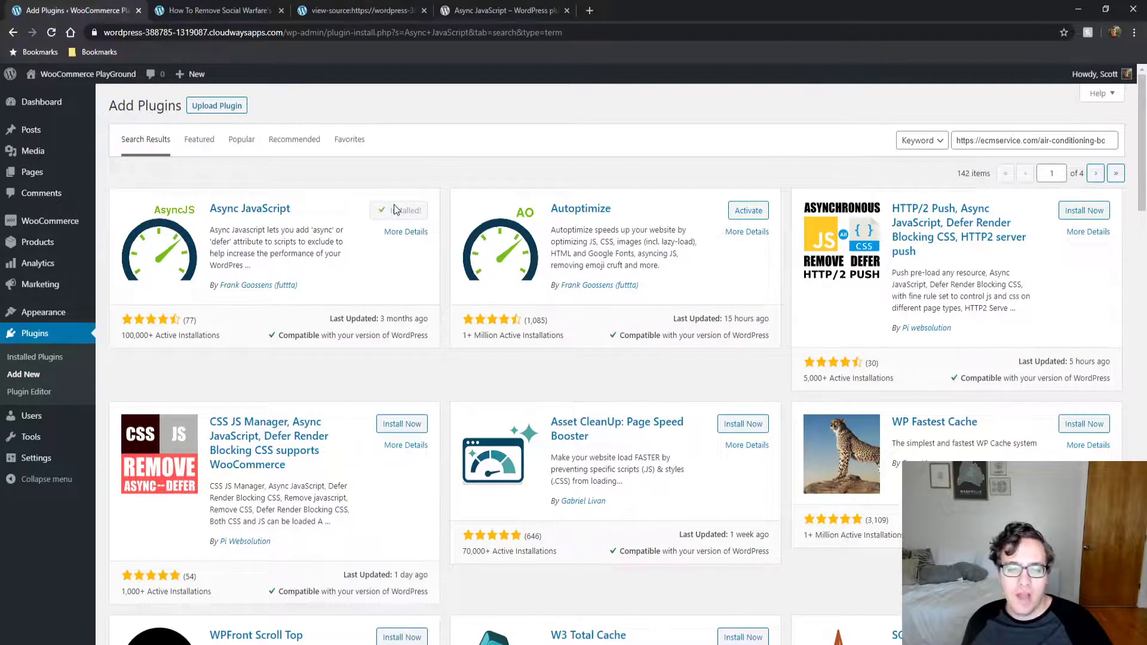
click(395, 210)
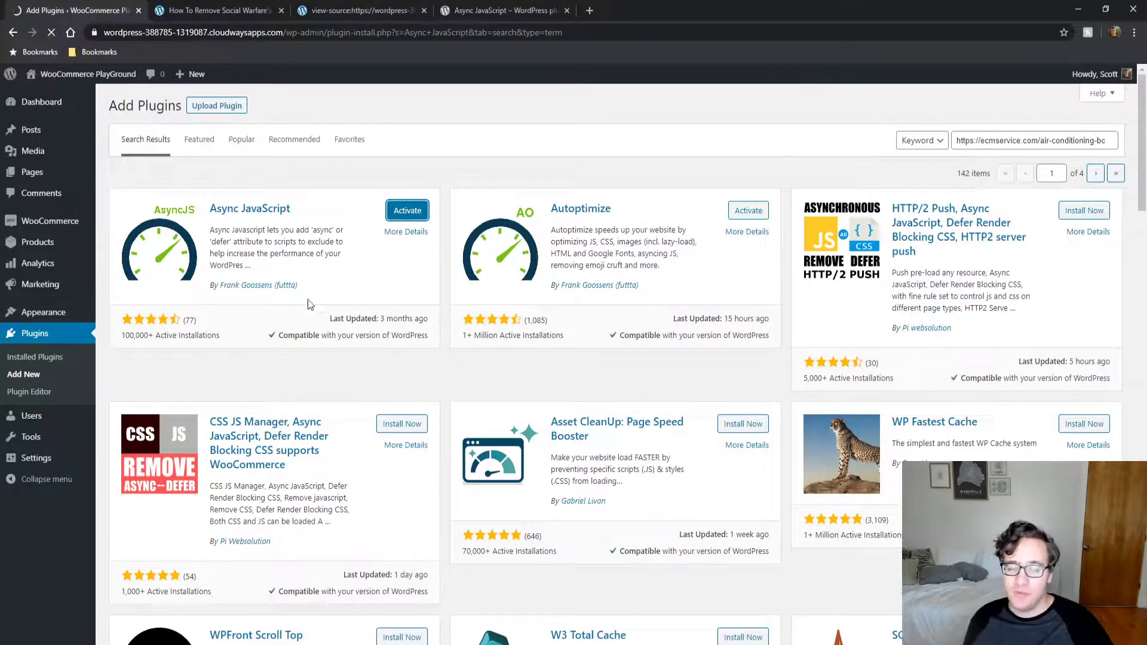
mouse_move(57, 470)
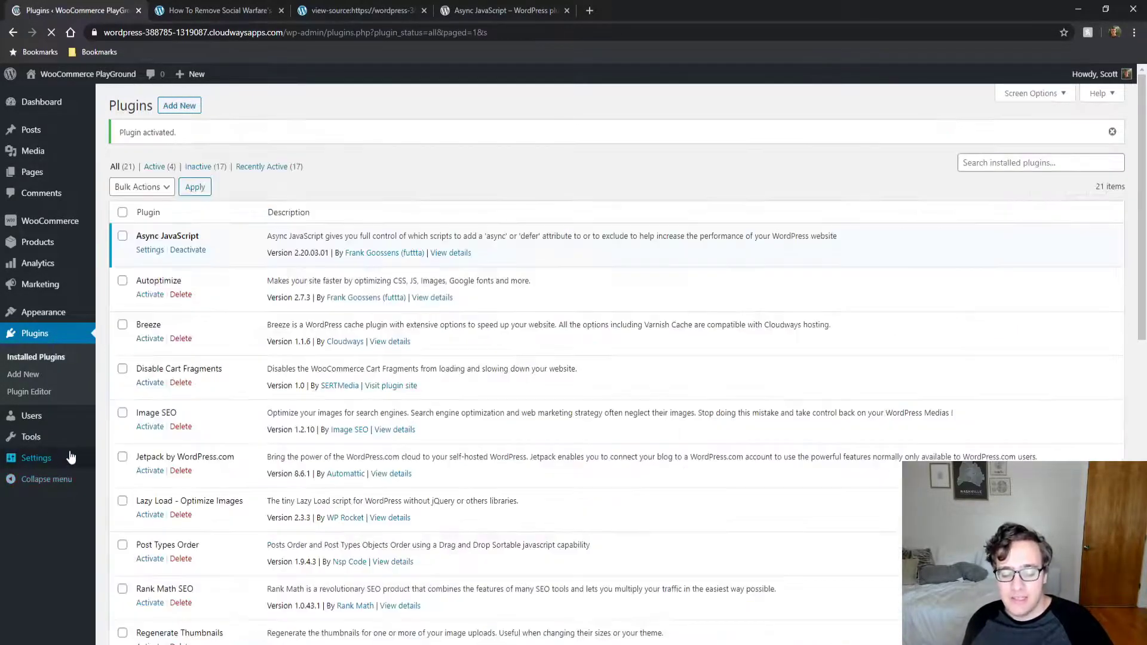
Review the Async JavaScript Settings tab, showing Async as the method and jQuery set to Exclude.
click(146, 253)
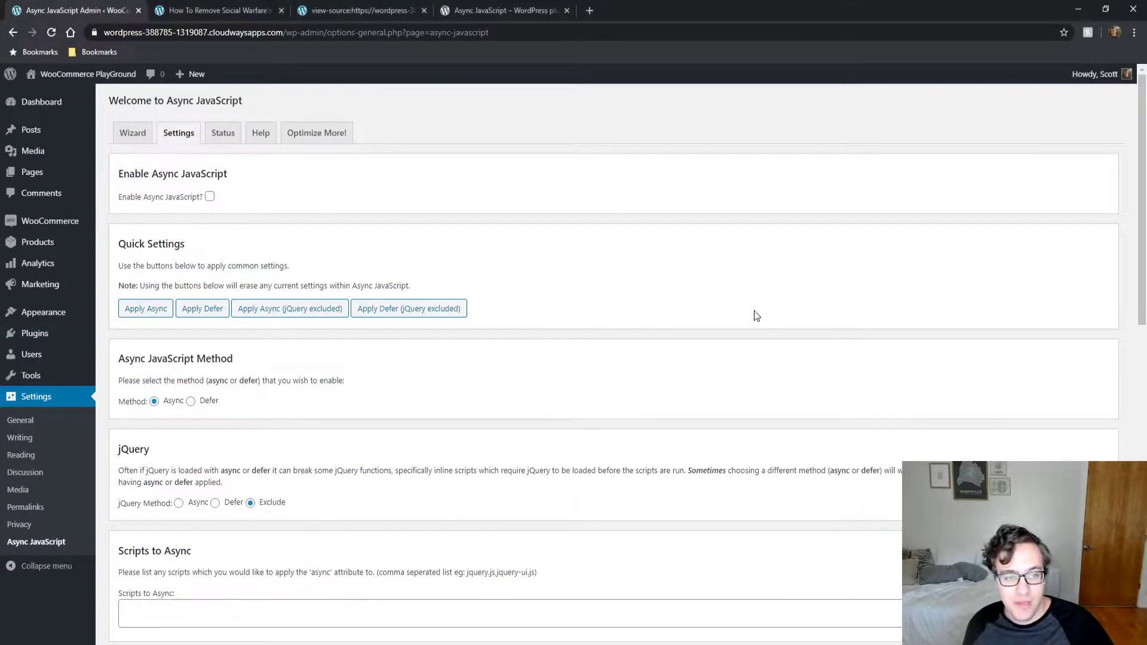
scroll(388, 365, down, 8)
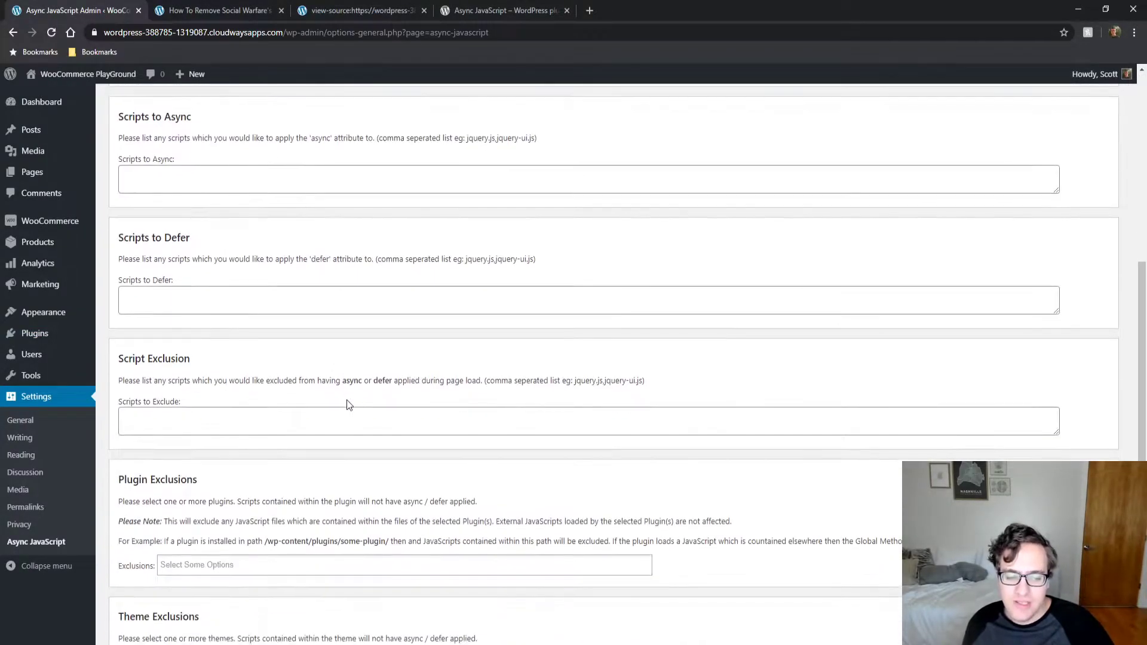
scroll(337, 547, down, 4)
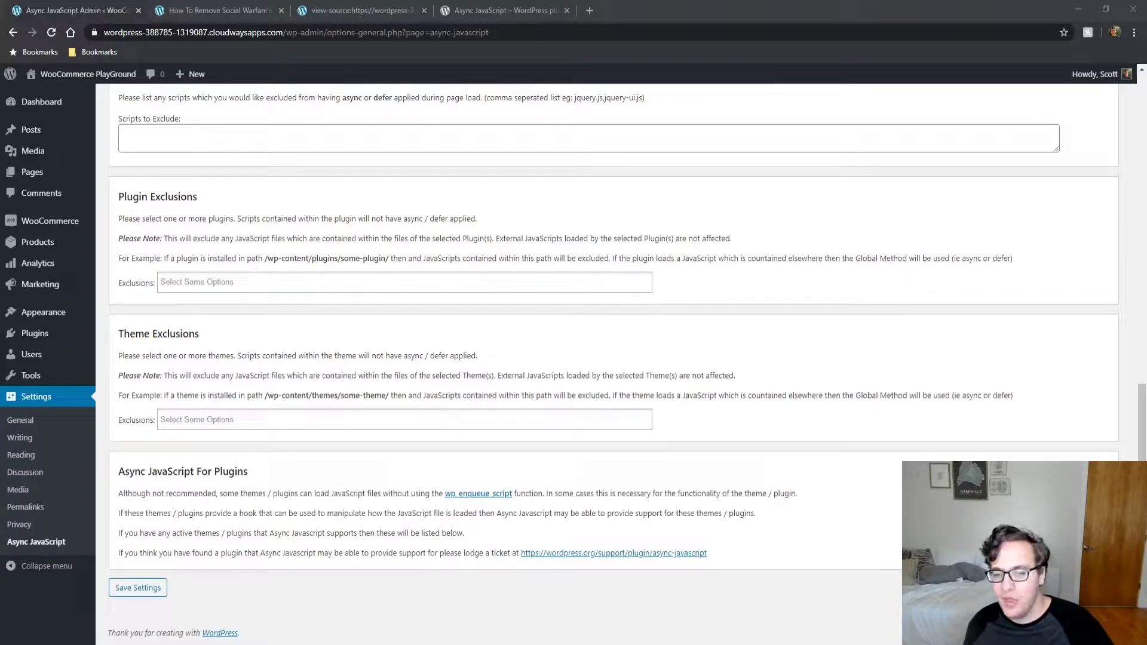
scroll(912, 389, up, 12)
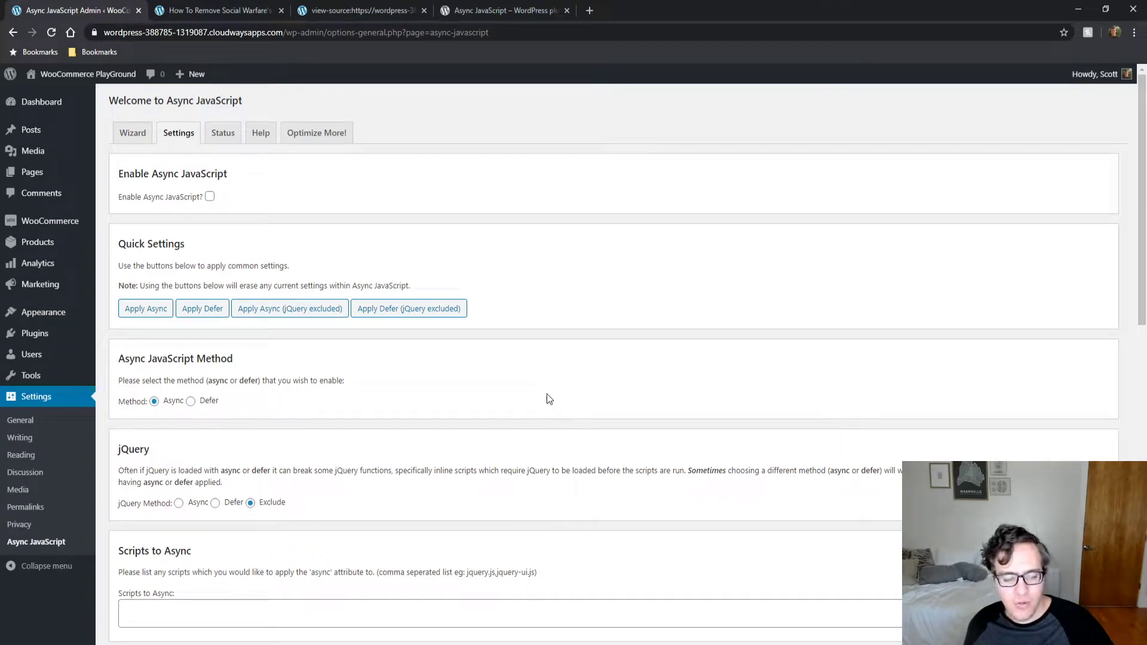
Choose the Defer method, enable Async JavaScript, and leave the cart/checkout option unchecked.
click(190, 402)
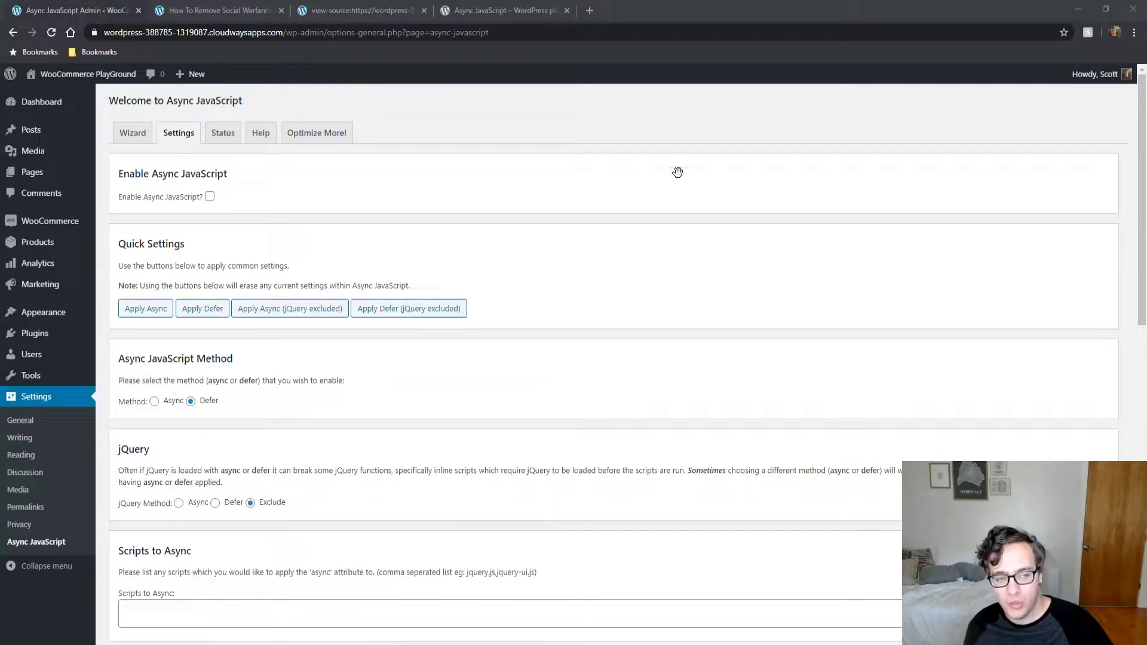
click(212, 197)
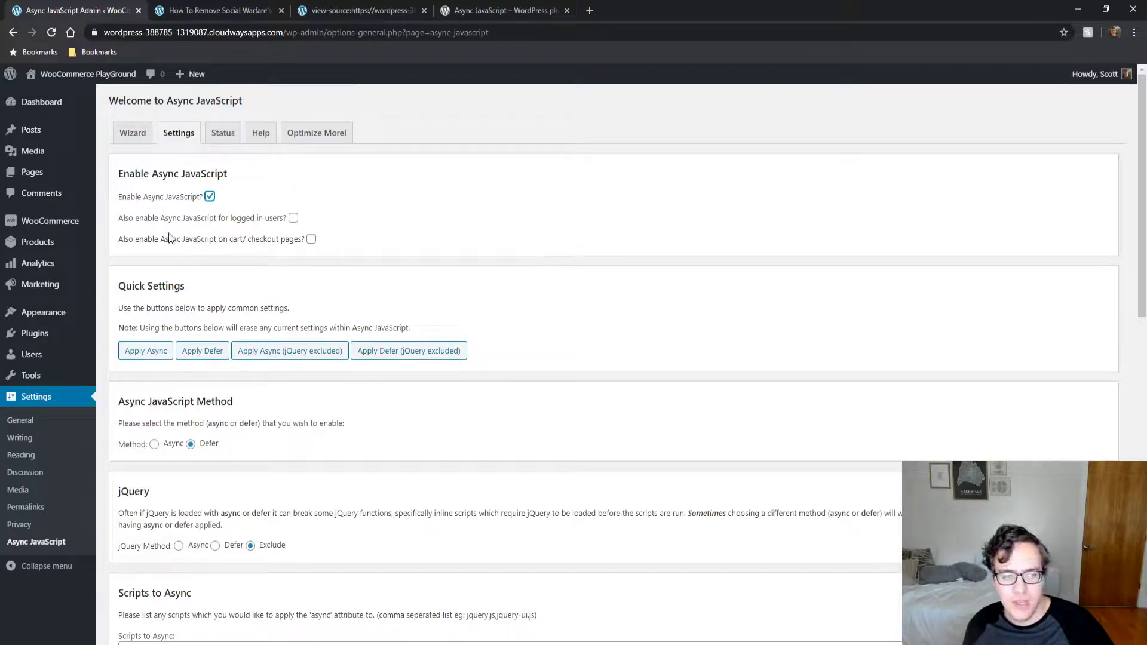
drag(129, 238, 278, 244)
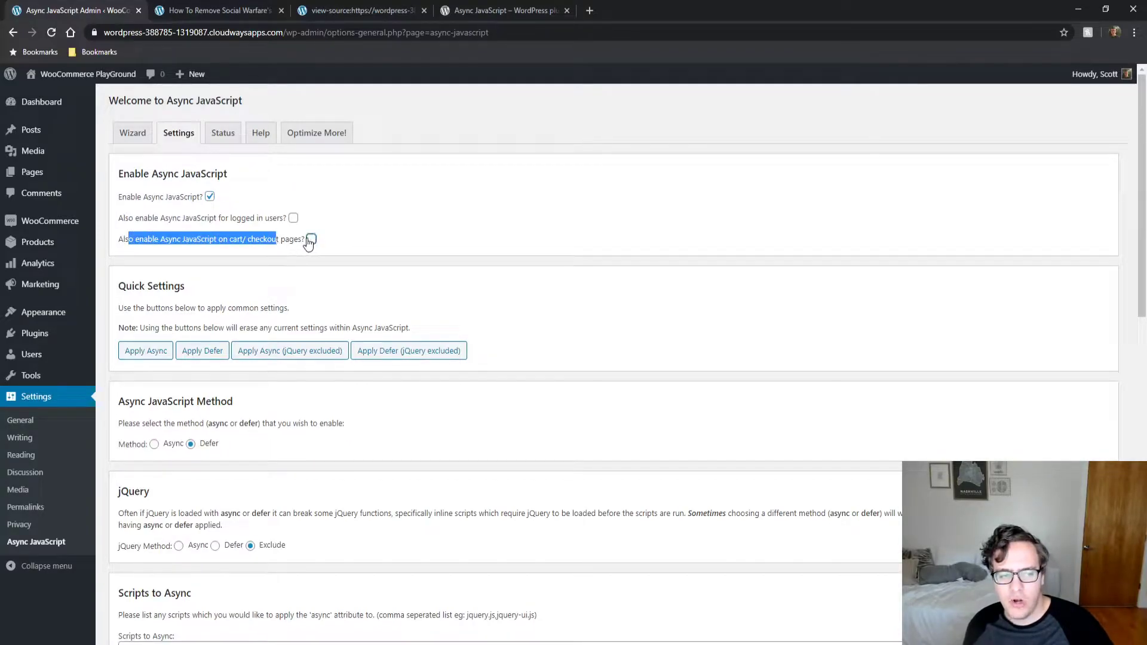
click(310, 240)
click(346, 234)
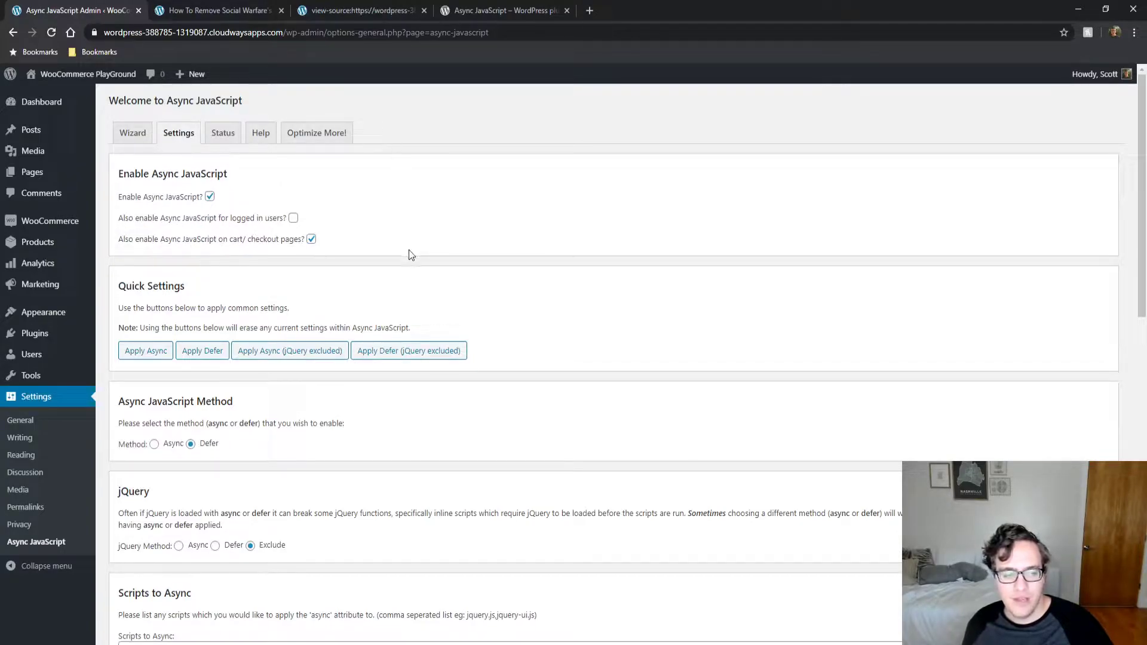
Apply the Defer (jQuery excluded) quick setting and save the settings.
scroll(221, 347, down, 1)
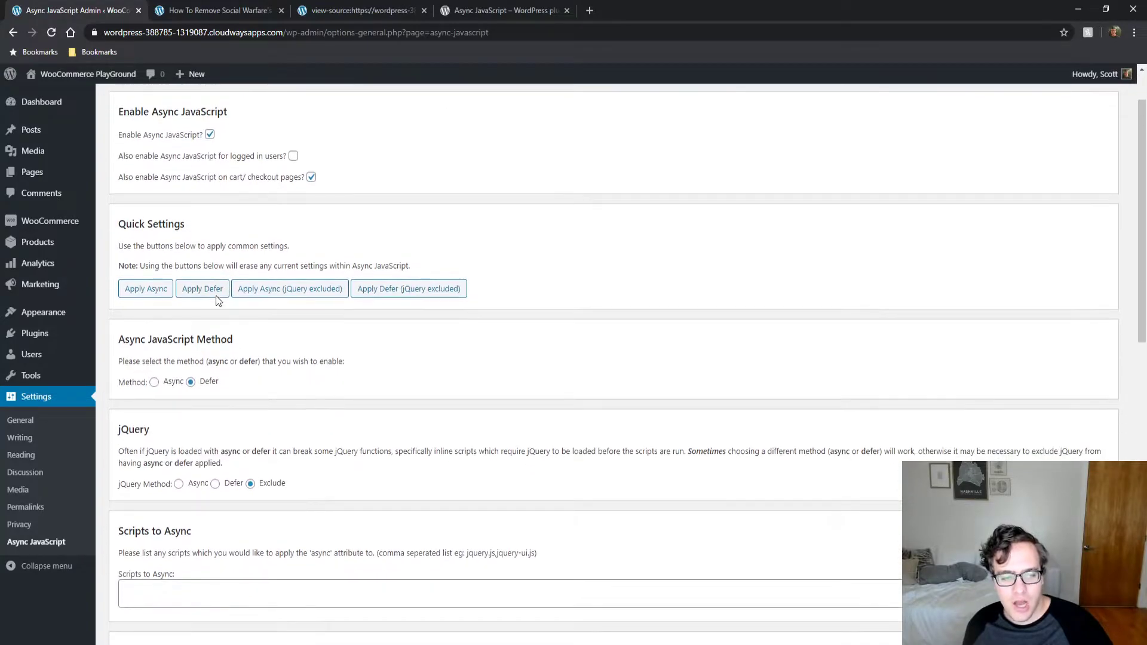
click(446, 291)
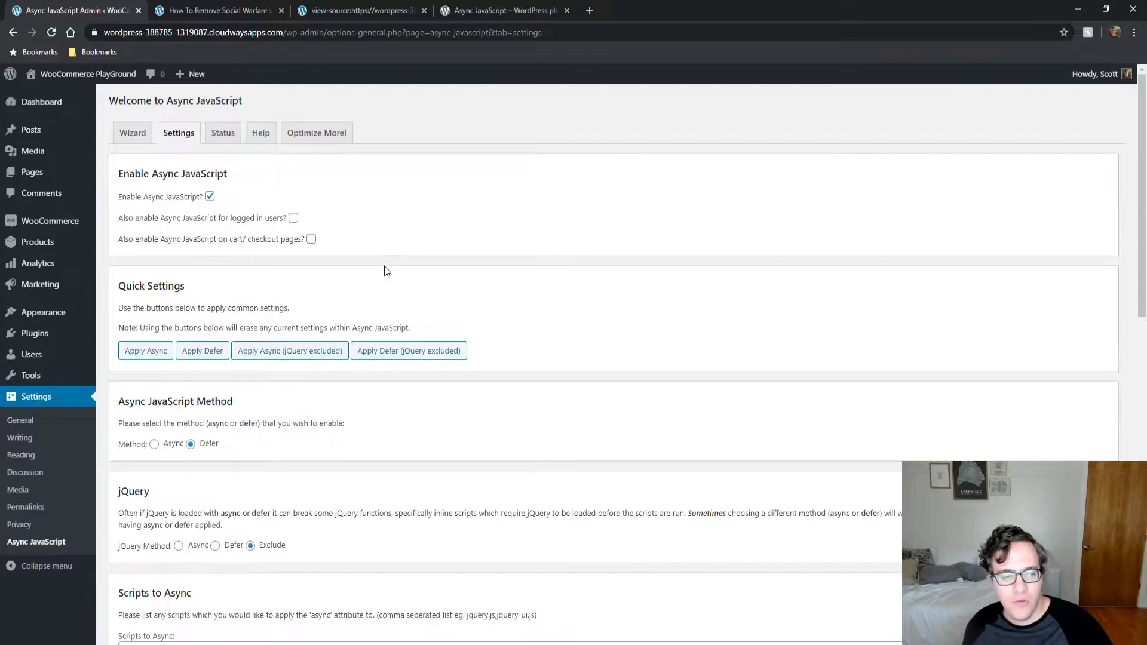
scroll(427, 239, down, 6)
scroll(420, 305, down, 7)
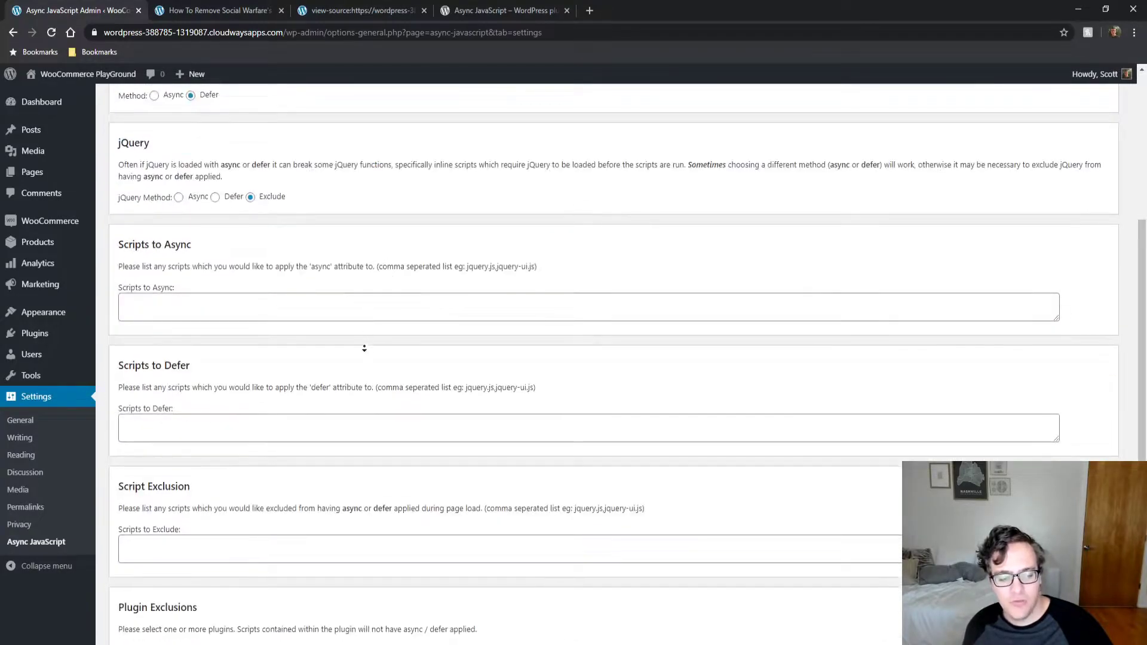
click(137, 588)
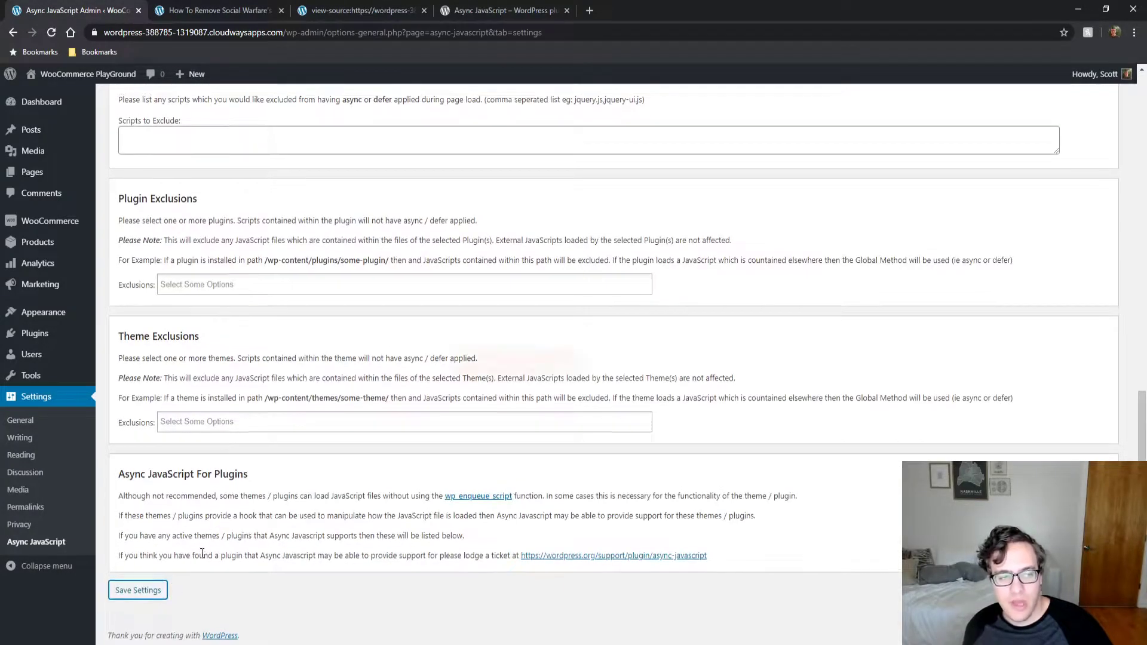
scroll(203, 164, up, 8)
scroll(202, 165, up, 4)
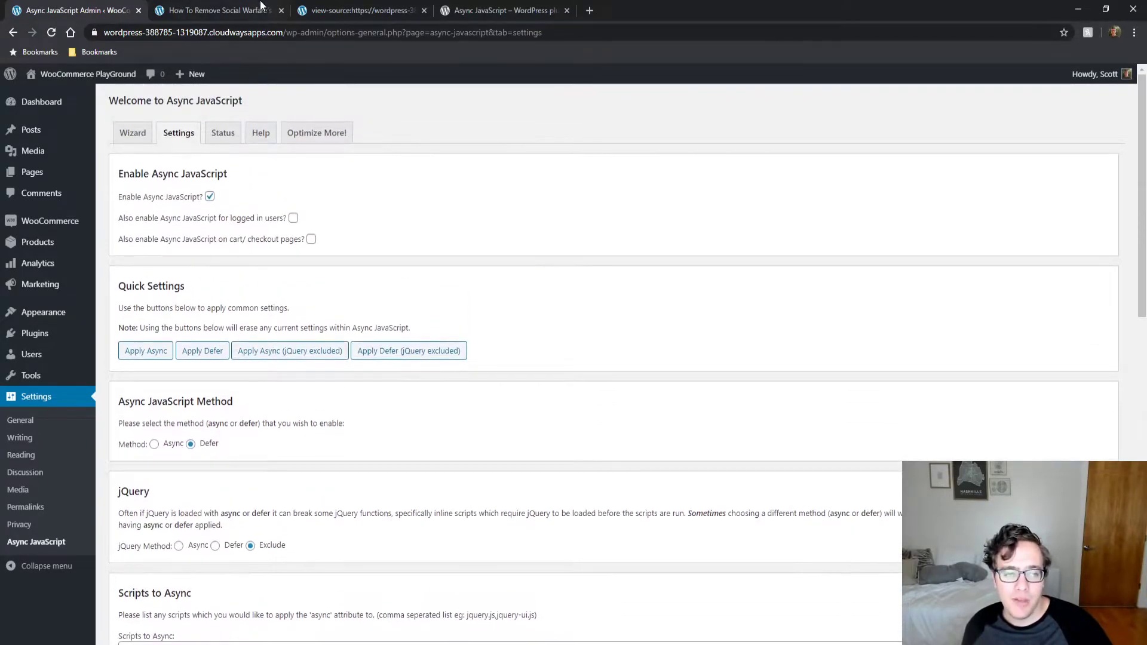
Load the site homepage, show All requests in the Network panel, and view its source with Ctrl+U.
click(220, 10)
click(361, 10)
click(219, 10)
scroll(195, 115, up, 6)
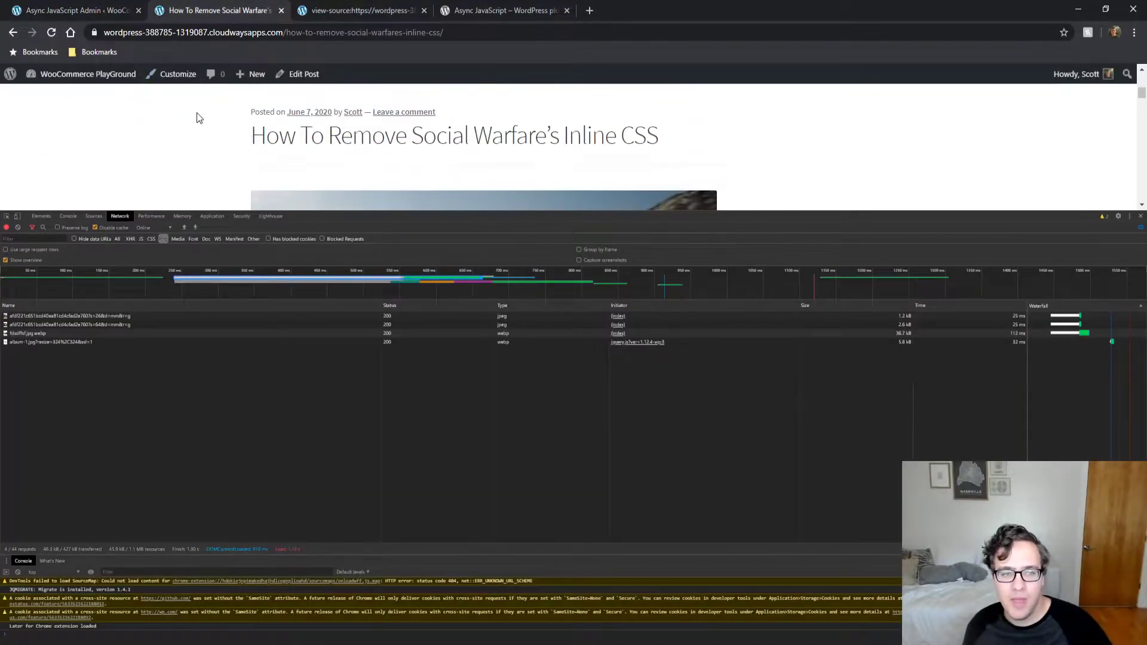
click(263, 135)
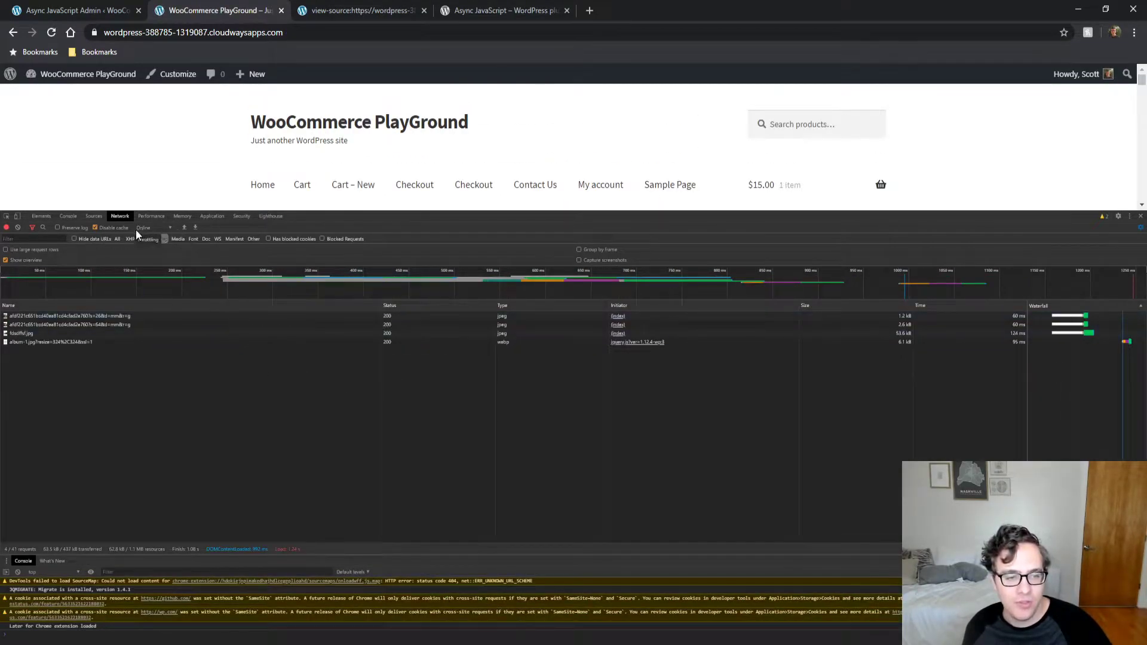
click(119, 239)
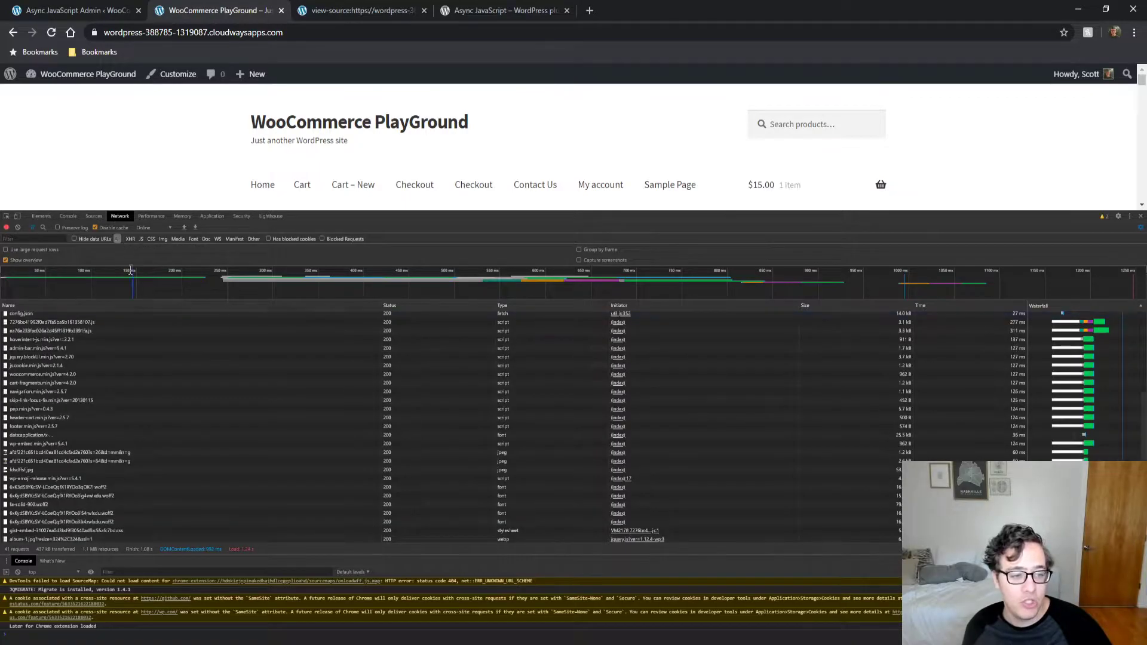
scroll(186, 430, up, 3)
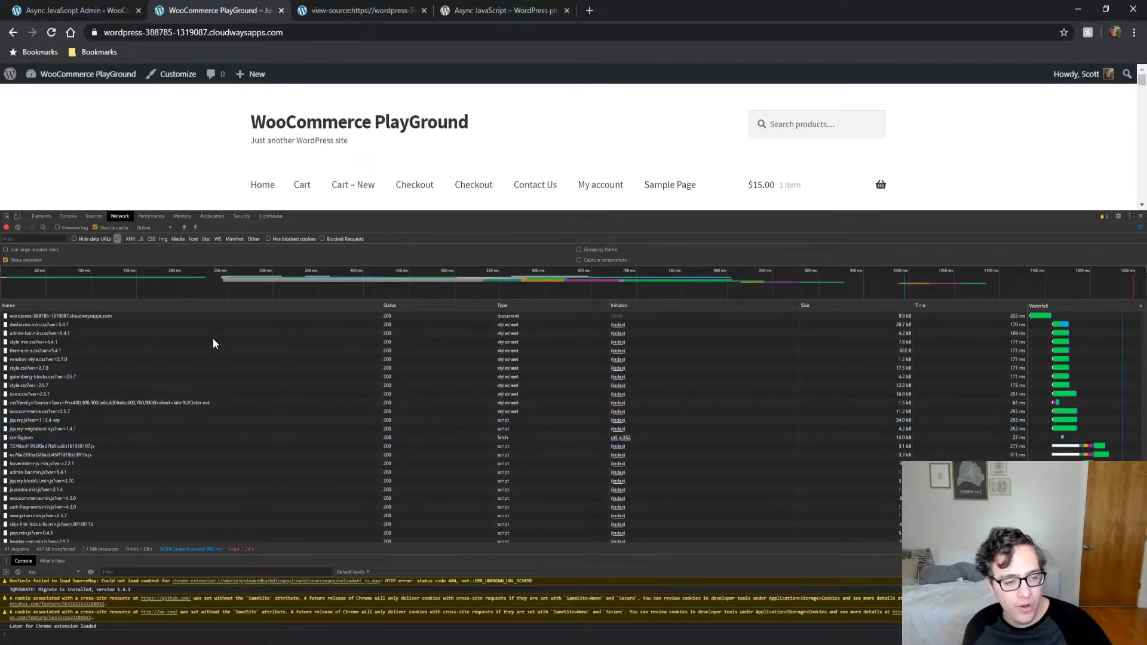
key(ctrl+u)
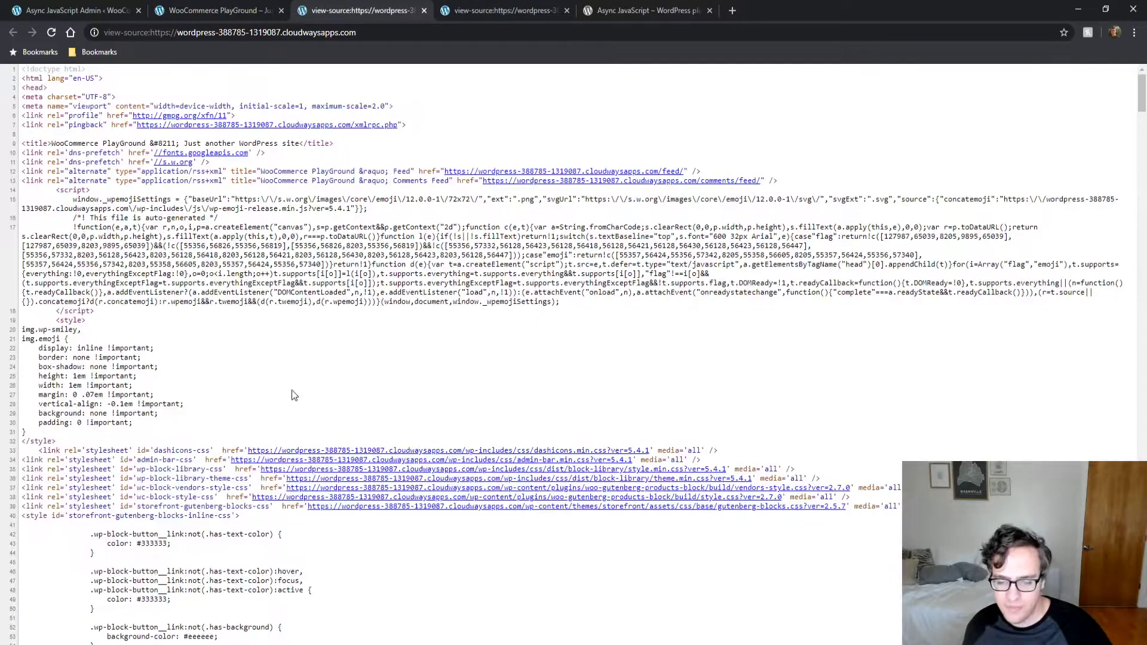
Also apply Async JavaScript for logged-in users and on cart/checkout pages, then save.
click(221, 10)
click(77, 10)
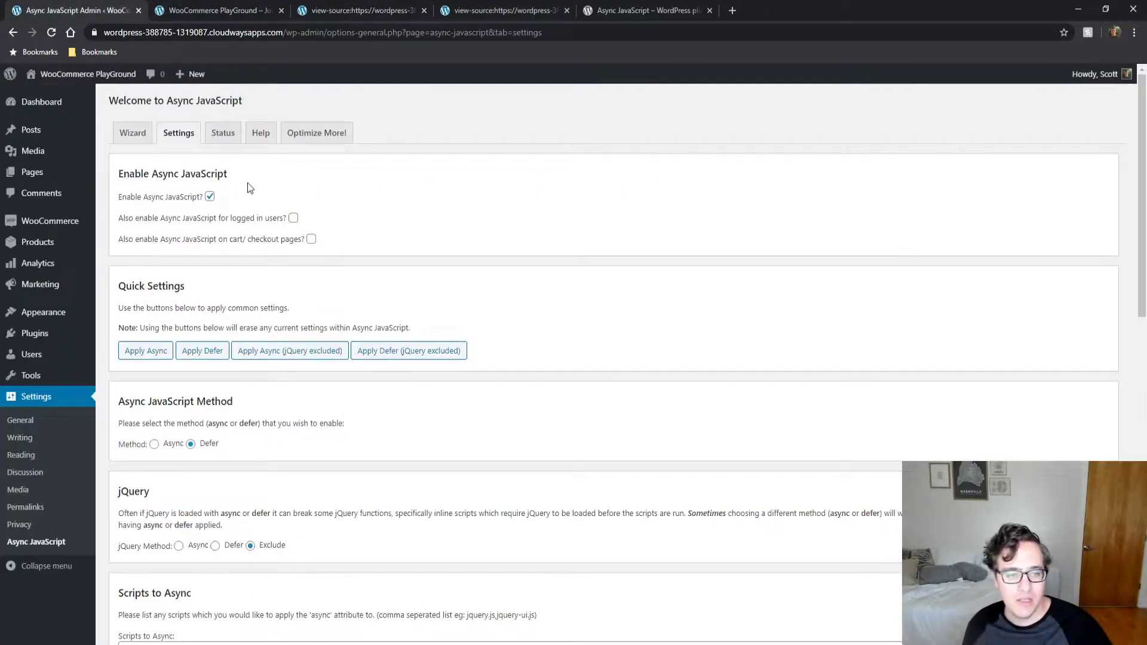
click(294, 217)
click(311, 239)
scroll(323, 269, down, 12)
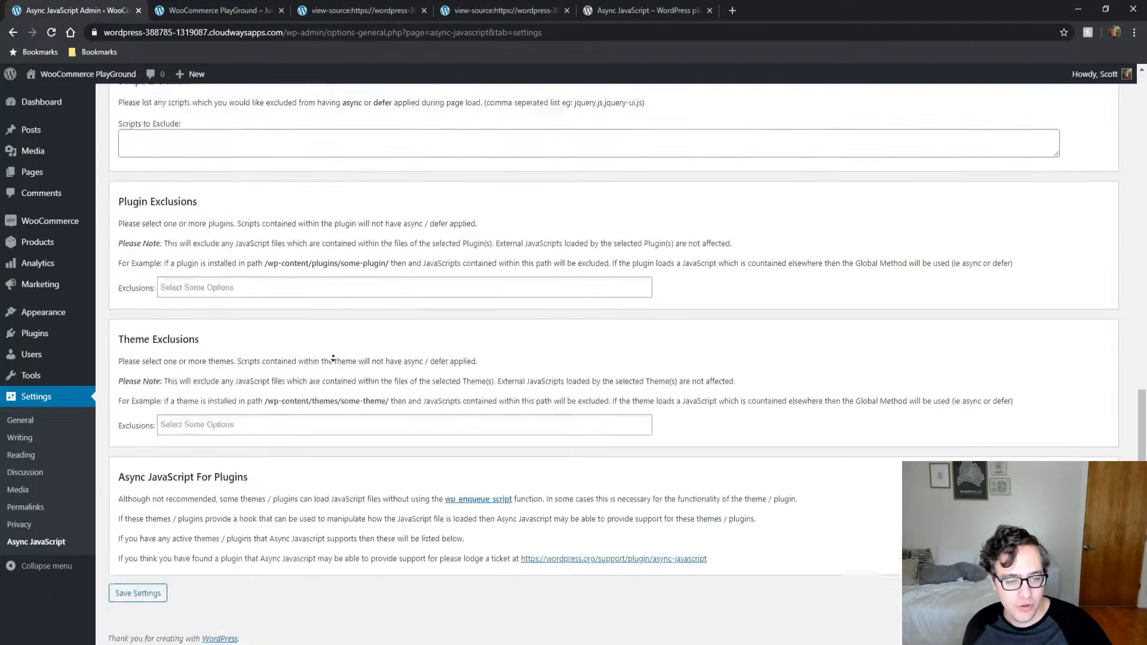
click(138, 593)
Reload the homepage with Ctrl+R and read the fresh DOMContentLoaded and 1.12 s load timings.
click(366, 10)
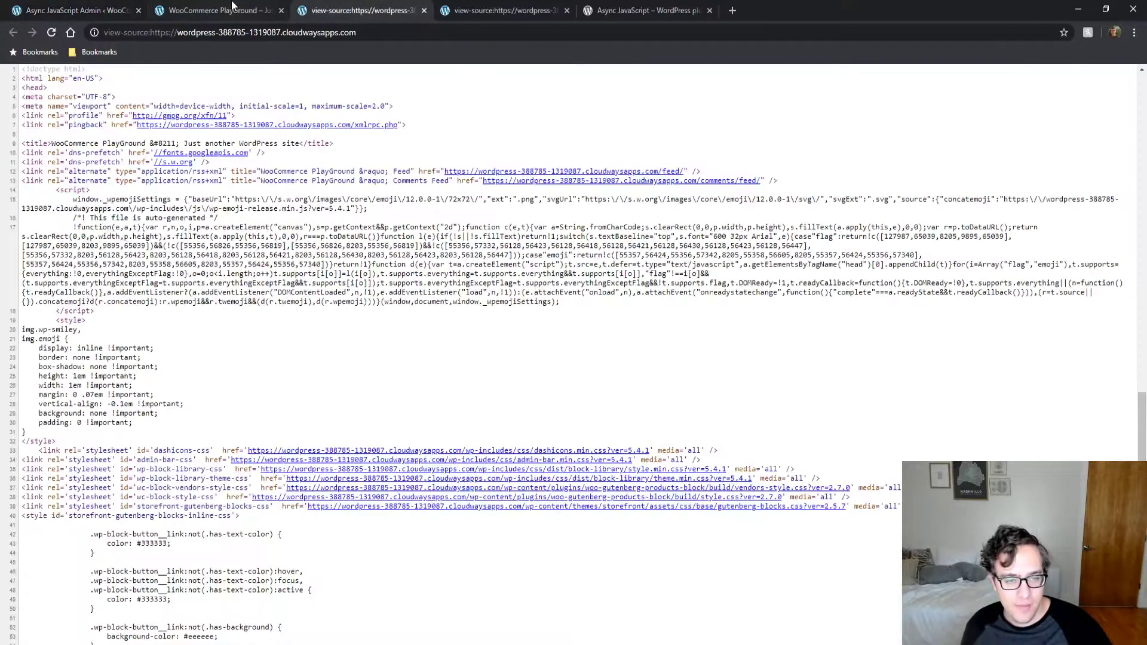
click(233, 5)
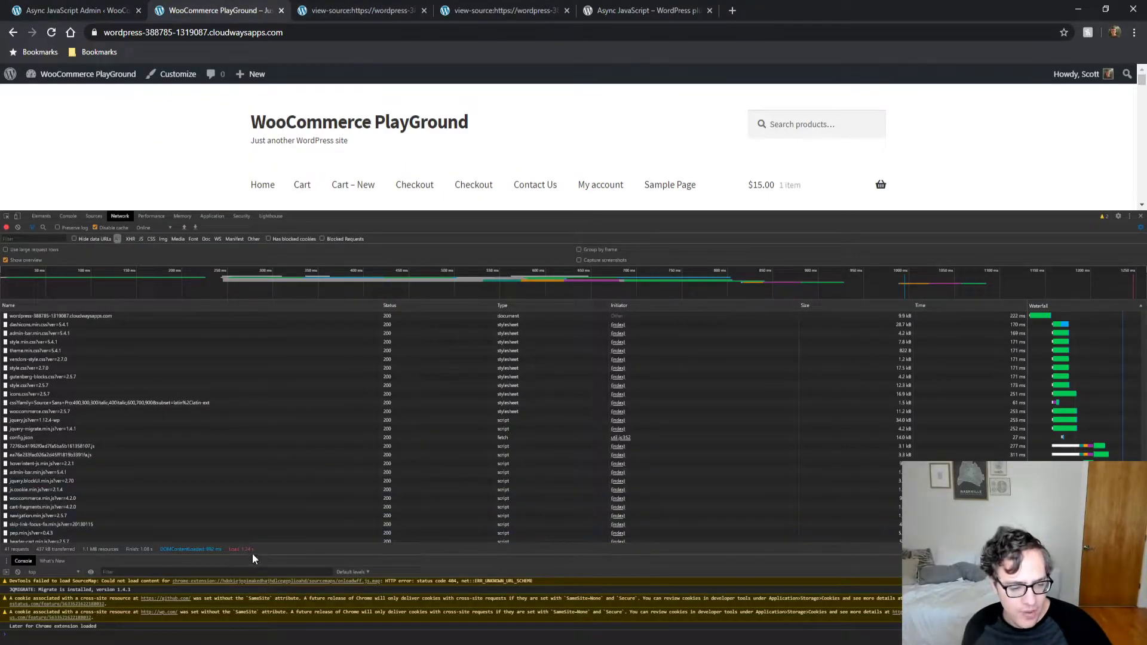
drag(184, 545, 229, 548)
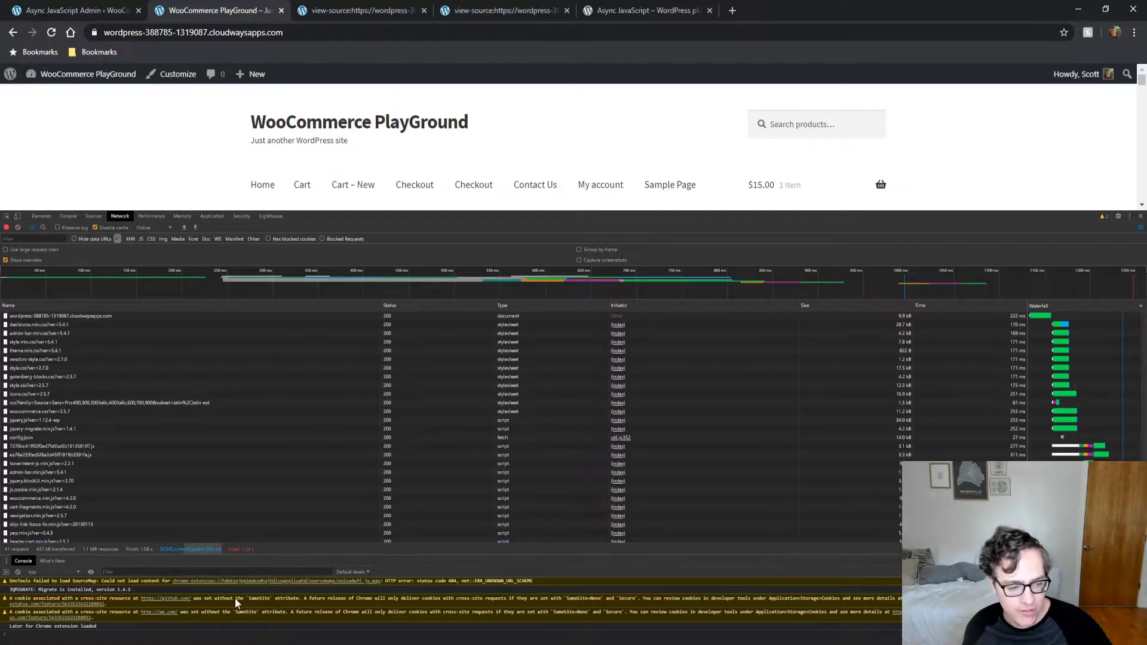
key(ctrl+r)
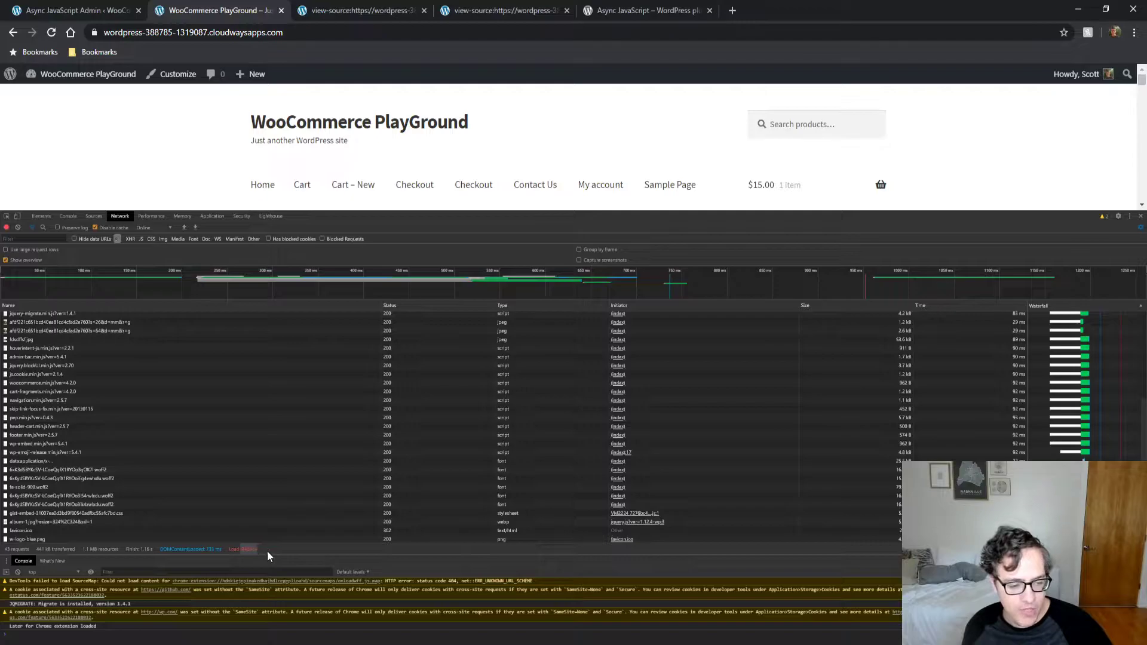
drag(222, 549, 204, 550)
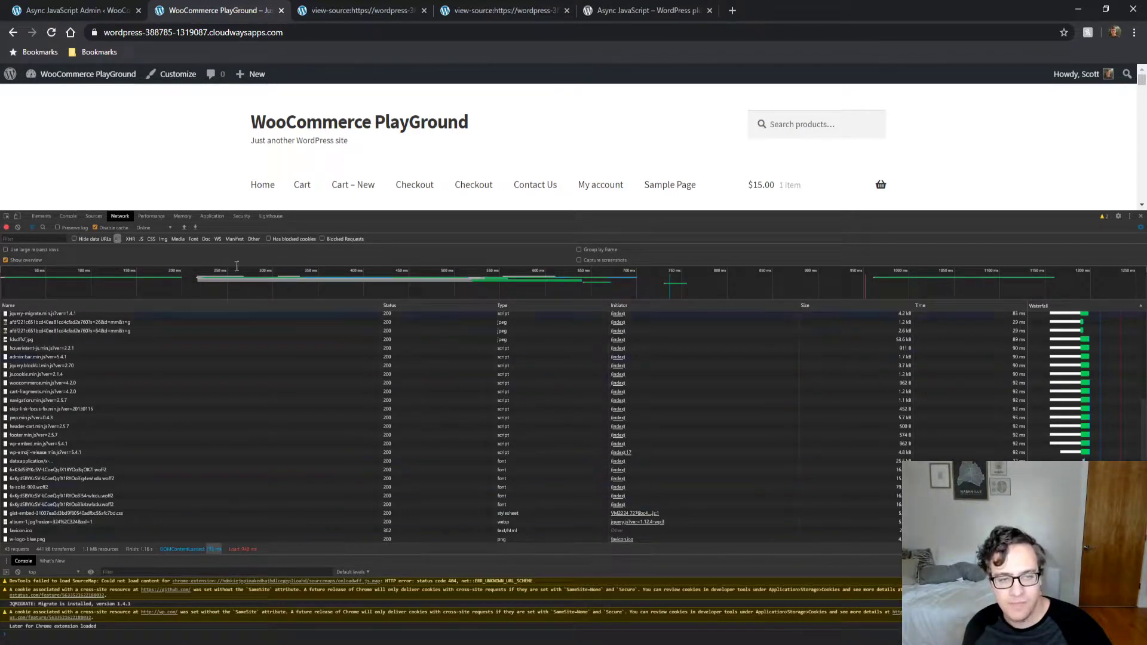
key(ctrl+r)
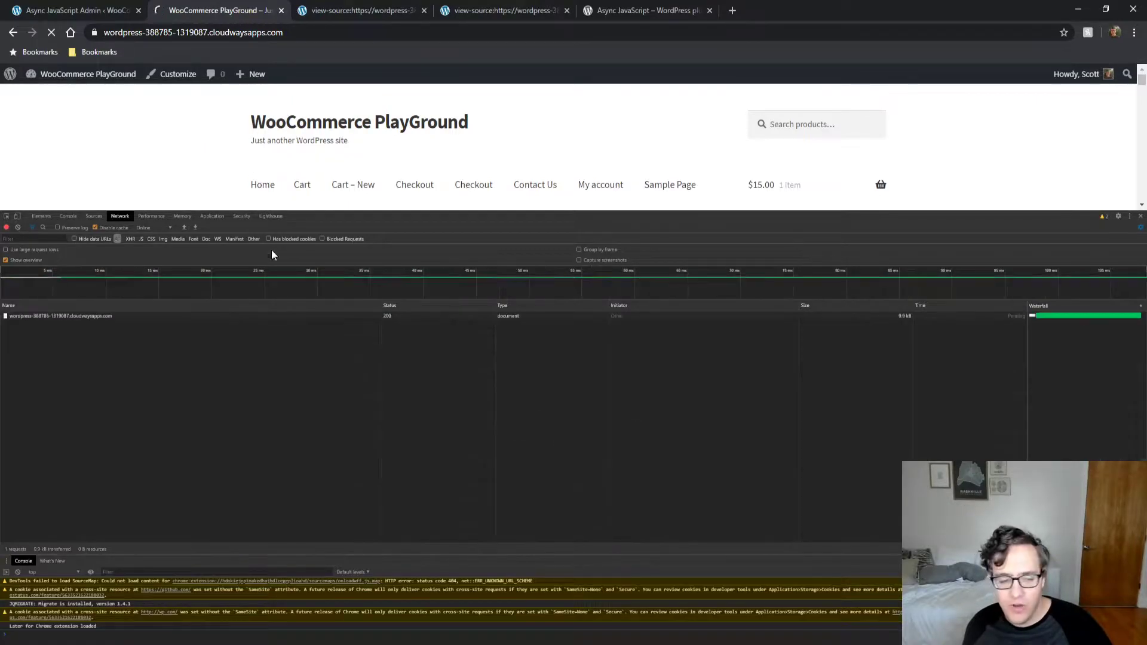
Search the homepage source for '.js' and find the defer attribute on the script tags.
click(362, 10)
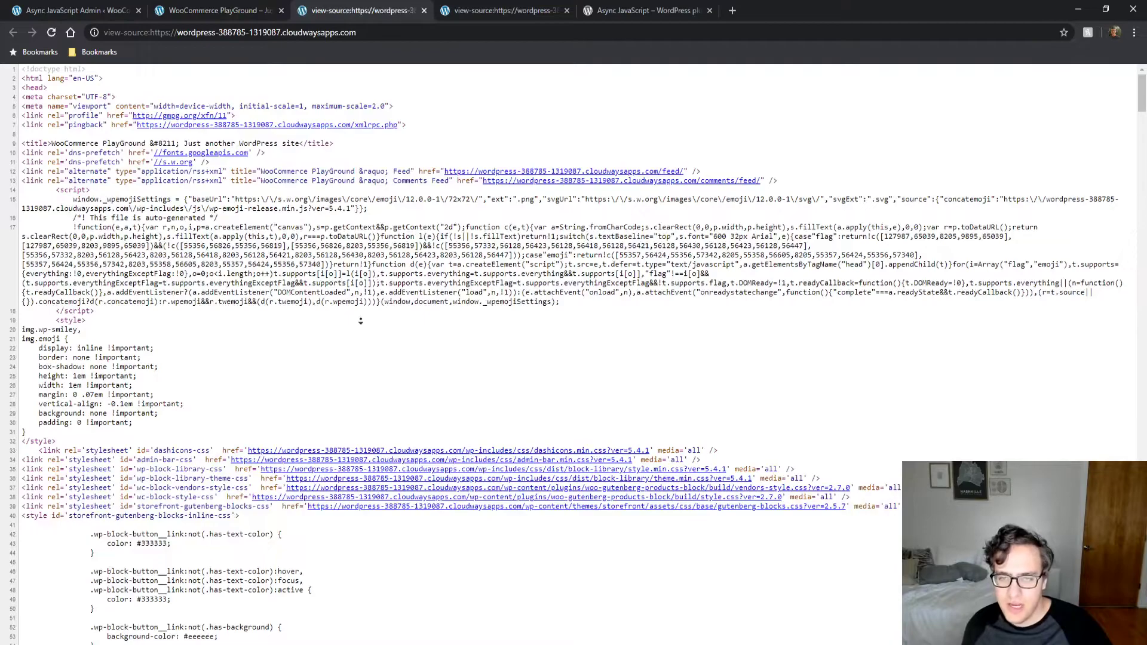
scroll(361, 321, down, 5)
scroll(370, 369, up, 1)
key(ctrl+f)
text(.js)
key(Return)
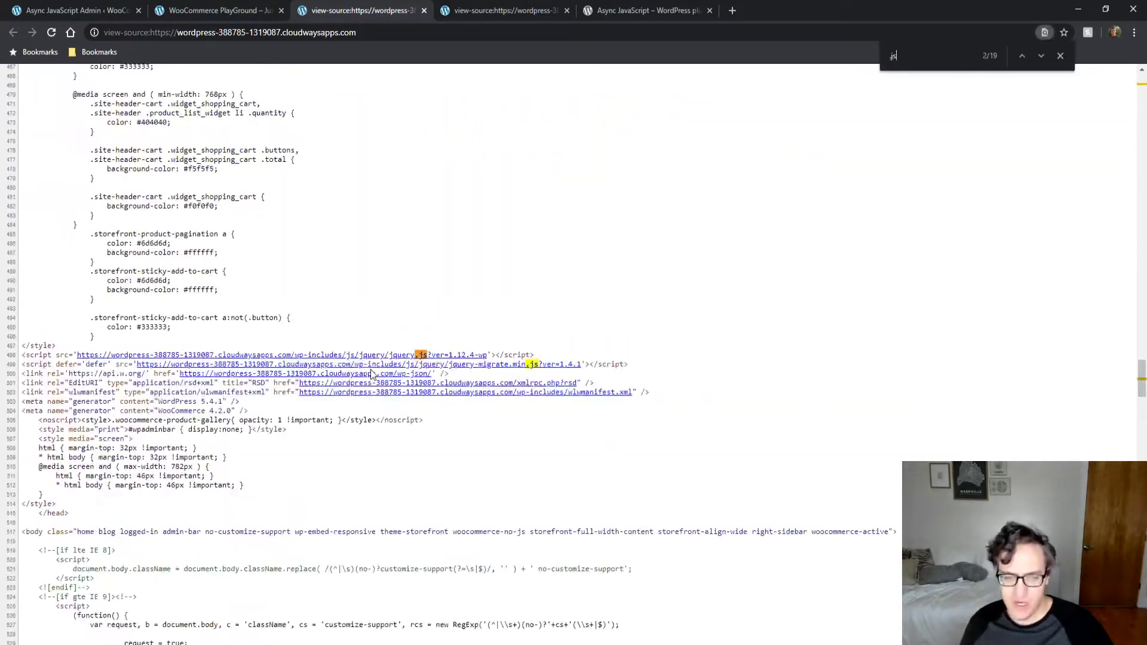
key(Return)
key(Return)
key(Return)
key(Return)
key(Return)
key(Return)
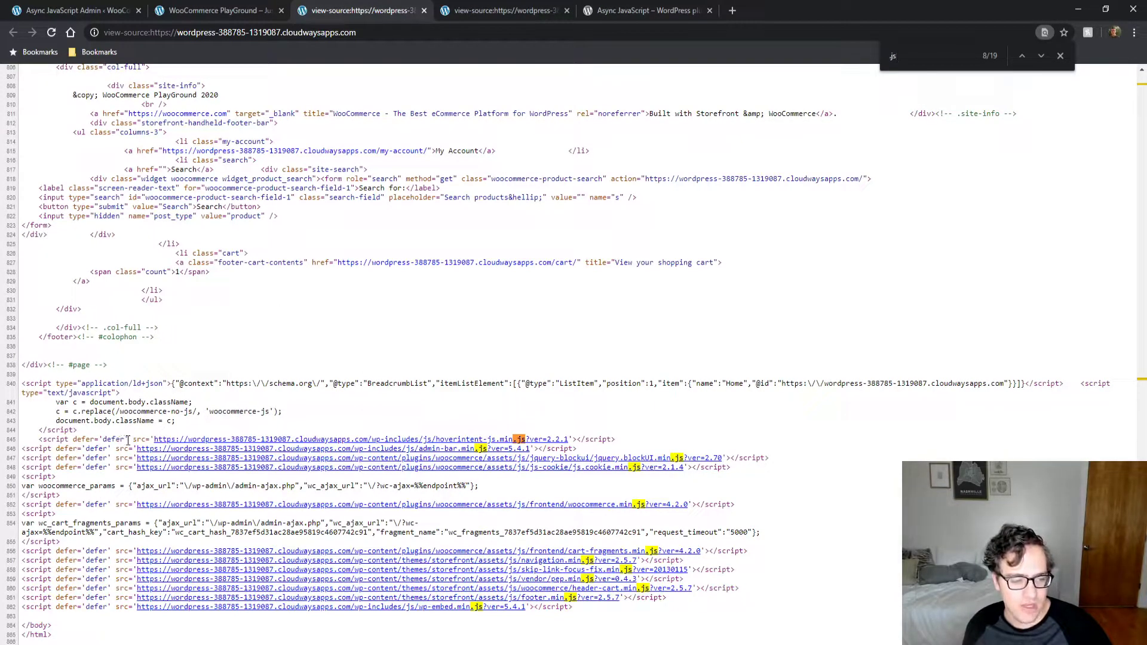
drag(127, 440, 76, 440)
Scan the remaining script tags, then go back to the Async JavaScript settings.
scroll(286, 312, up, 20)
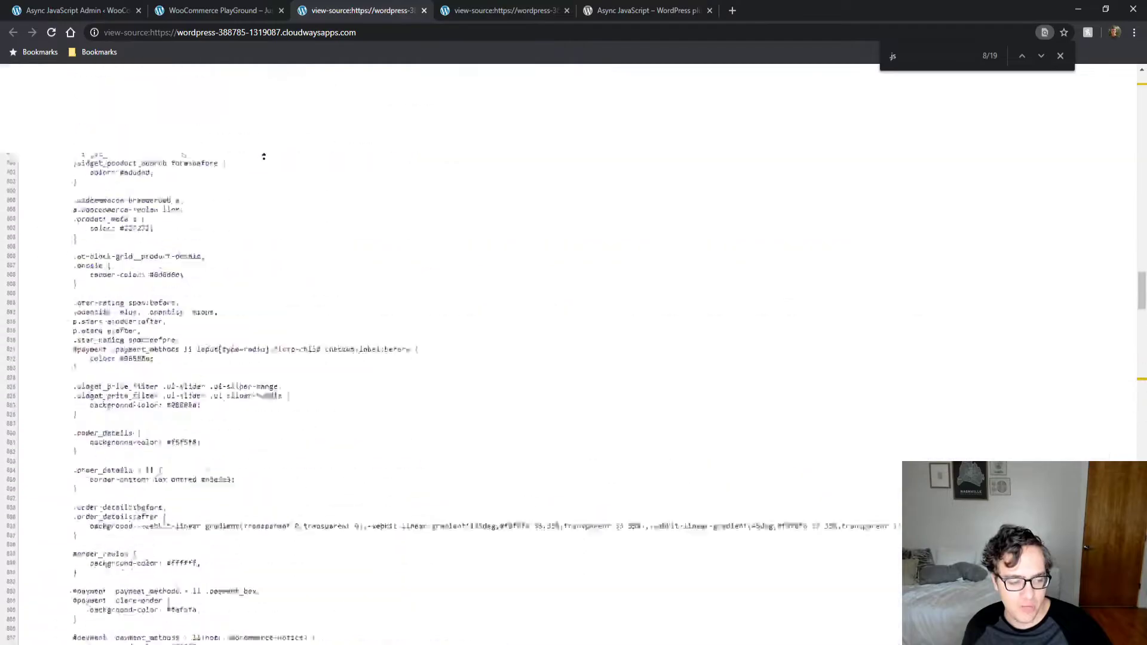
scroll(287, 311, down, 15)
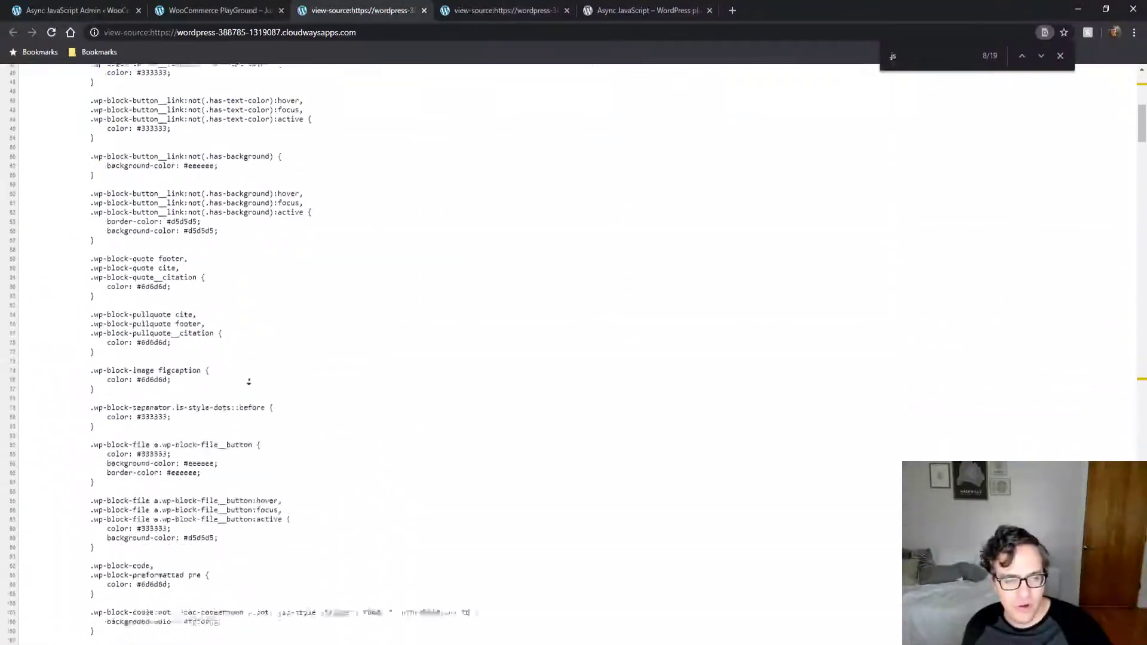
scroll(293, 409, down, 20)
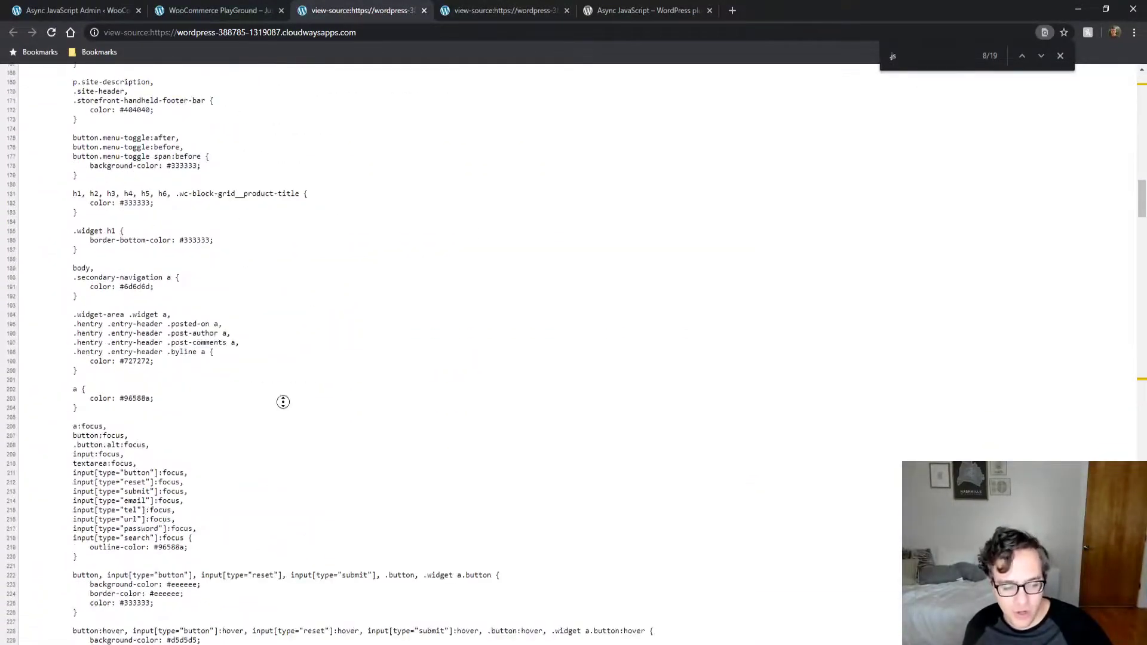
scroll(255, 523, down, 12)
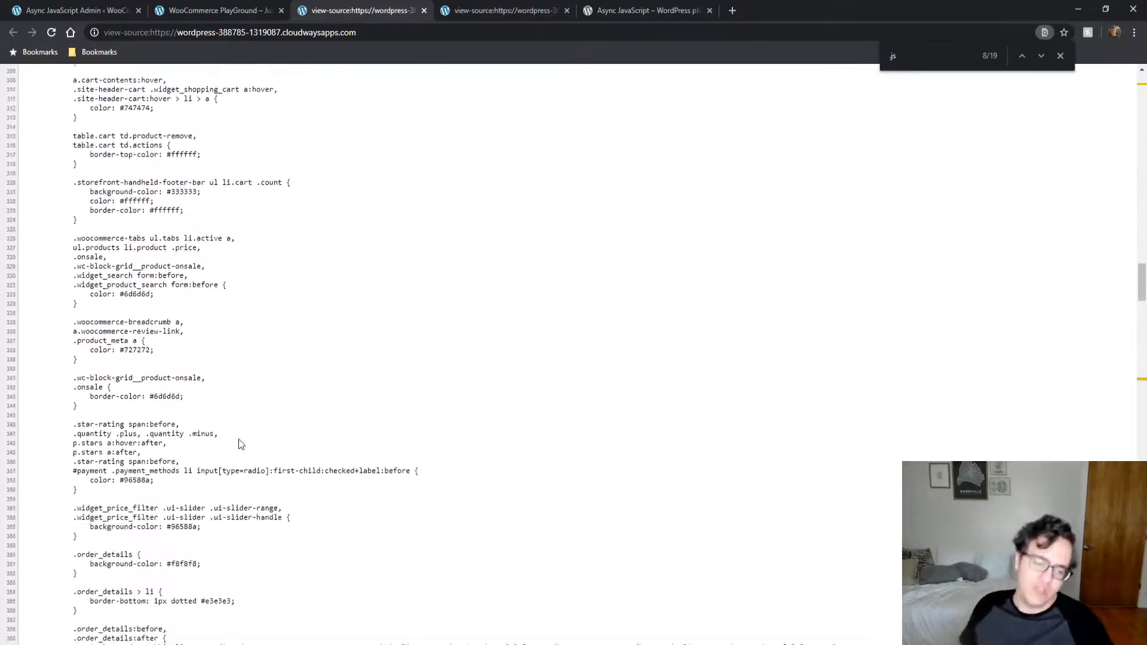
scroll(332, 404, down, 20)
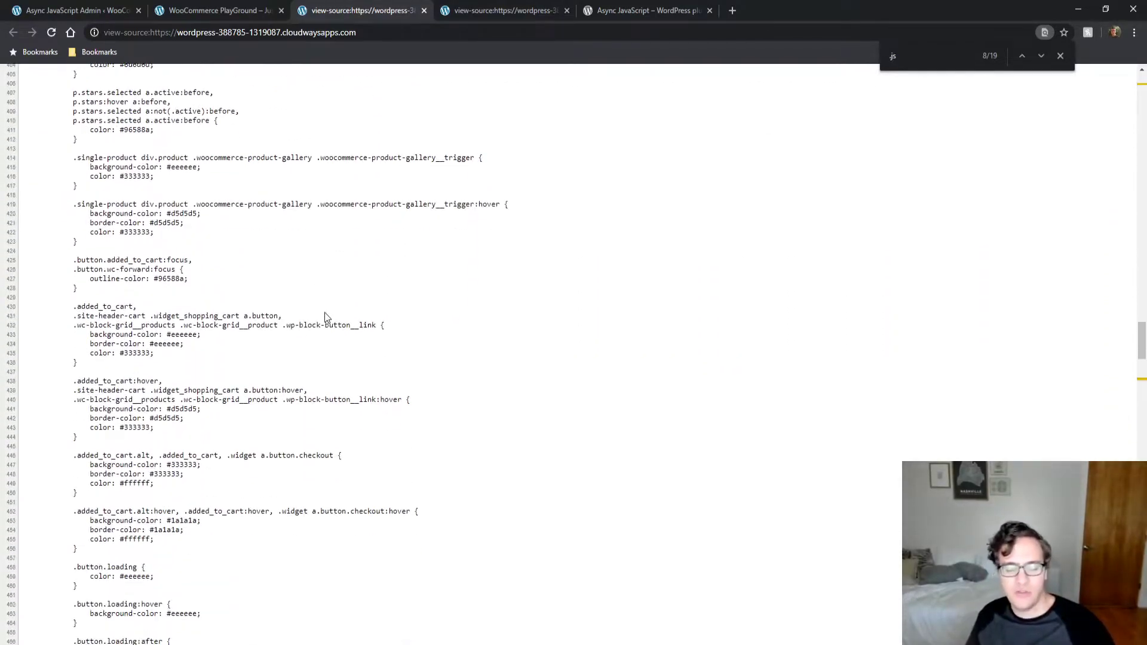
scroll(315, 410, up, 6)
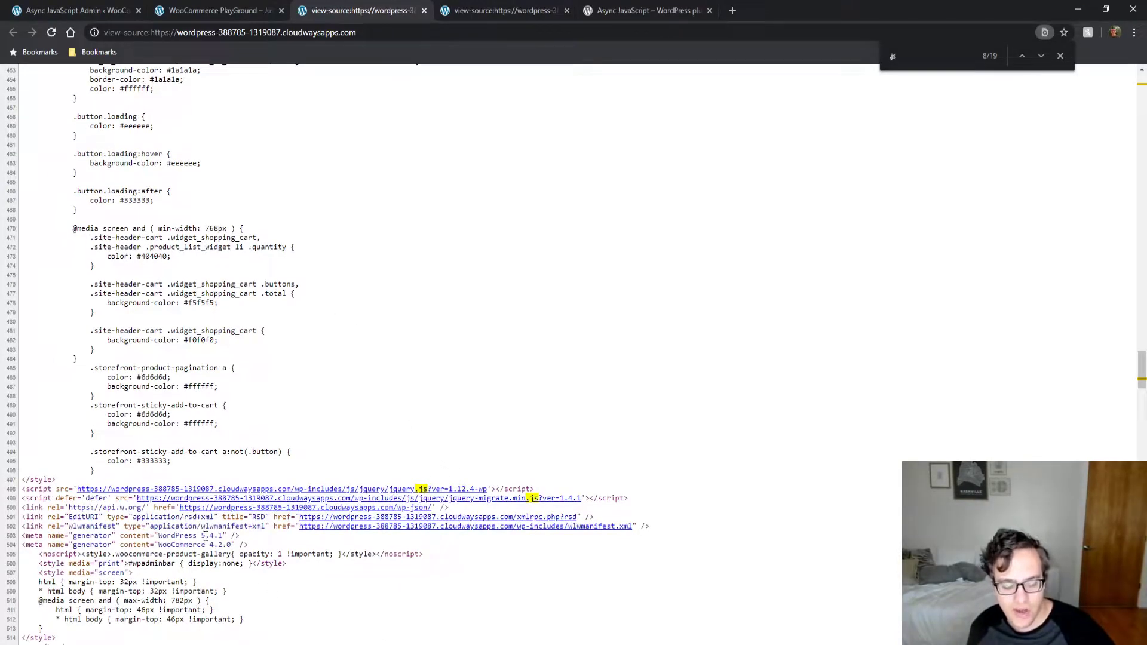
click(121, 13)
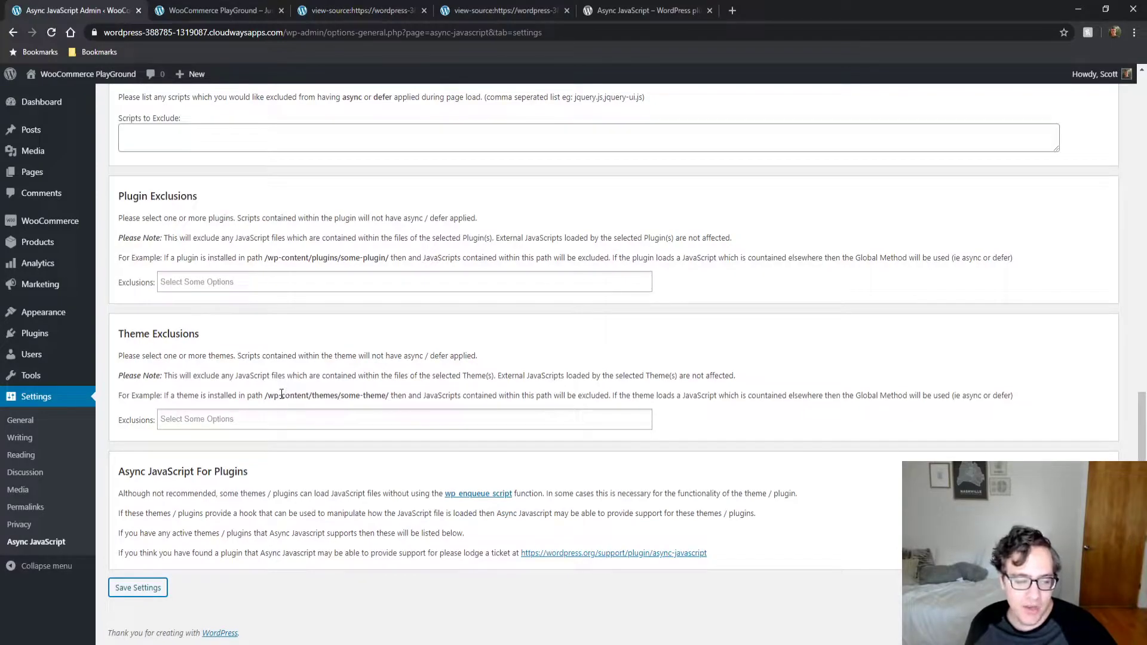
scroll(281, 395, up, 6)
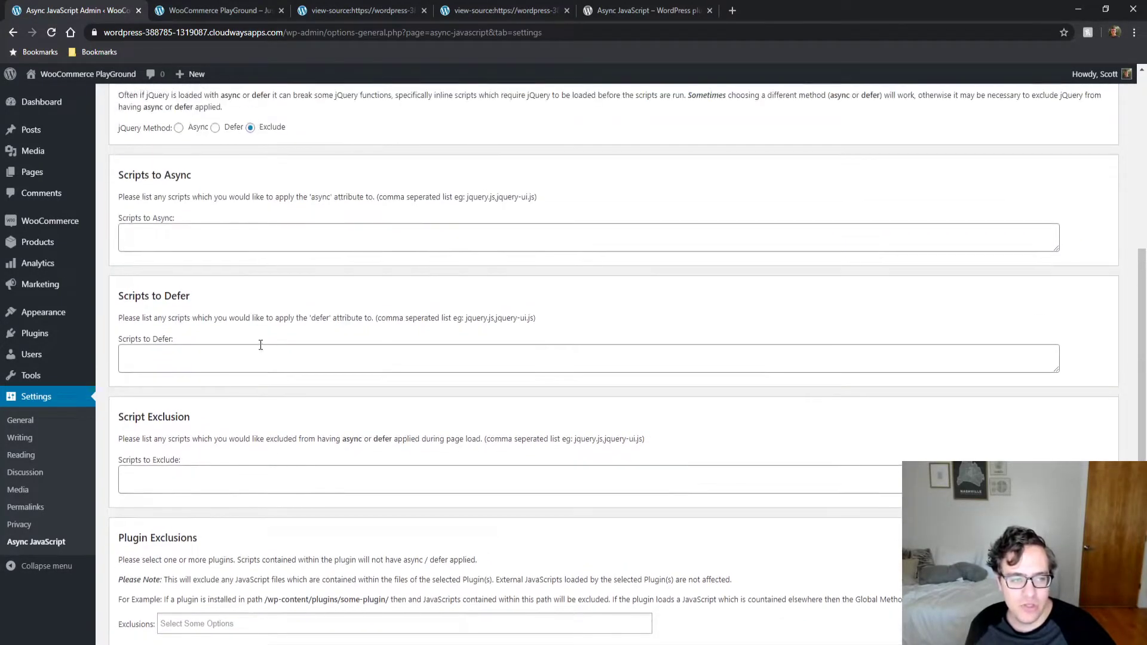
Paste the second gist .js URL from the page source into Scripts to Defer and save.
scroll(260, 345, up, 3)
click(271, 425)
scroll(287, 381, down, 3)
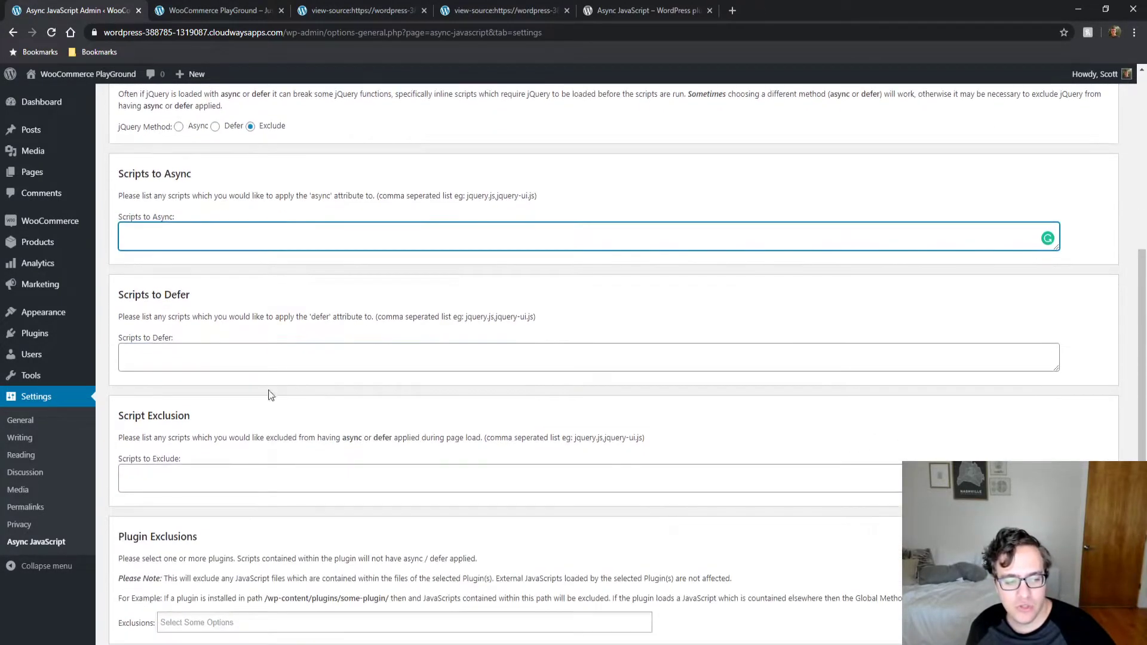
click(225, 359)
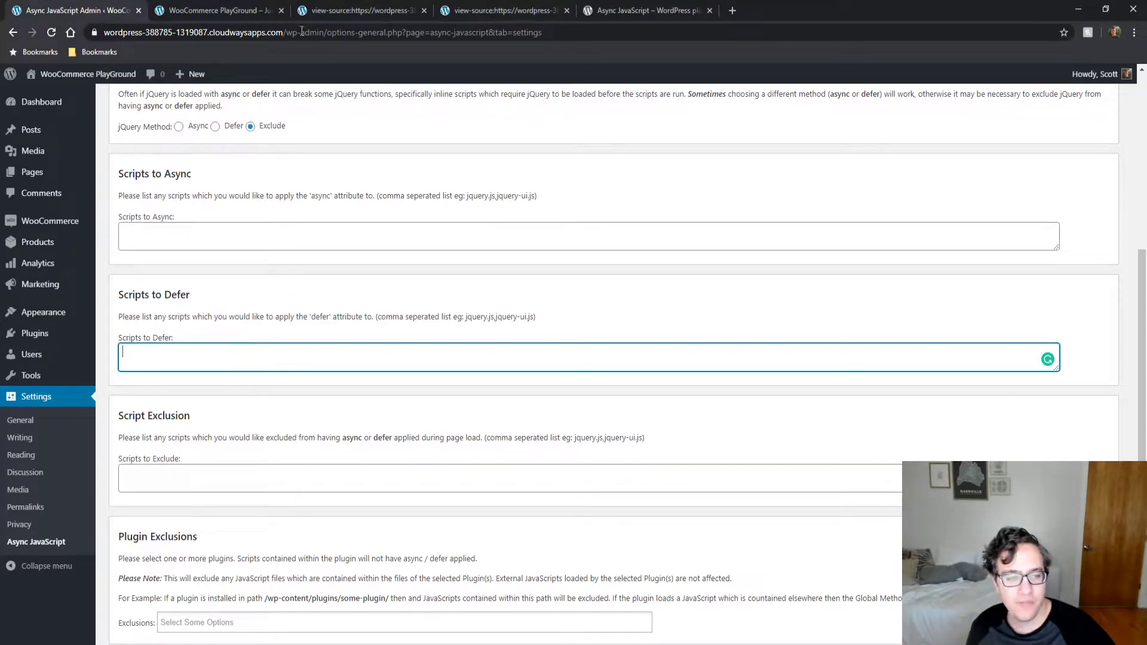
click(352, 10)
scroll(379, 310, down, 10)
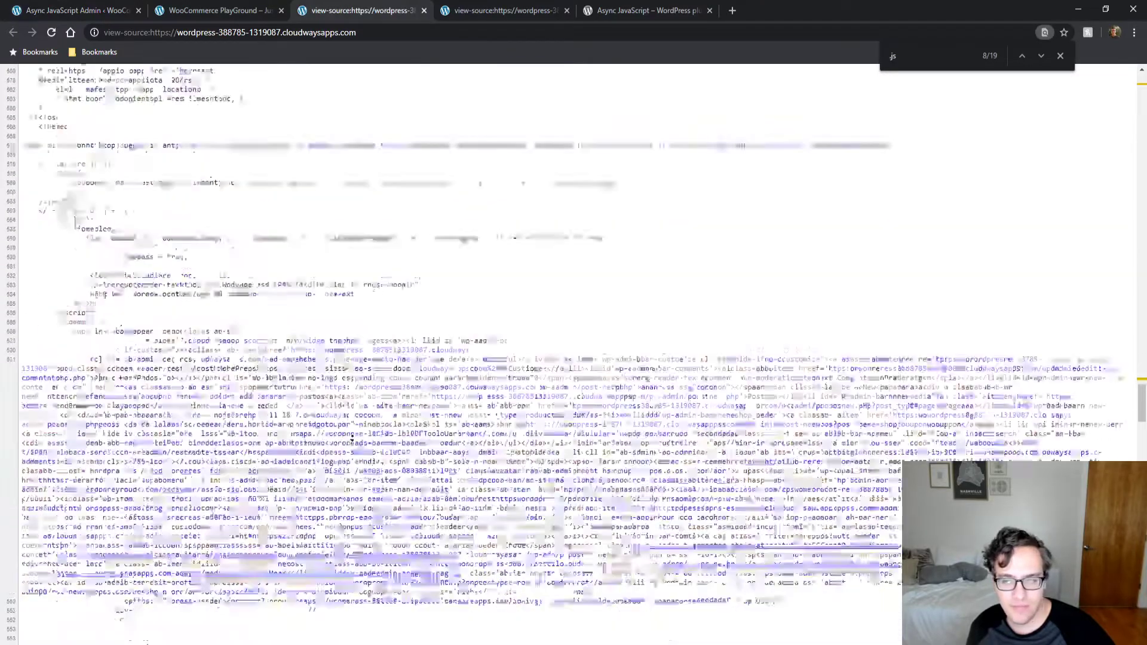
scroll(367, 337, down, 15)
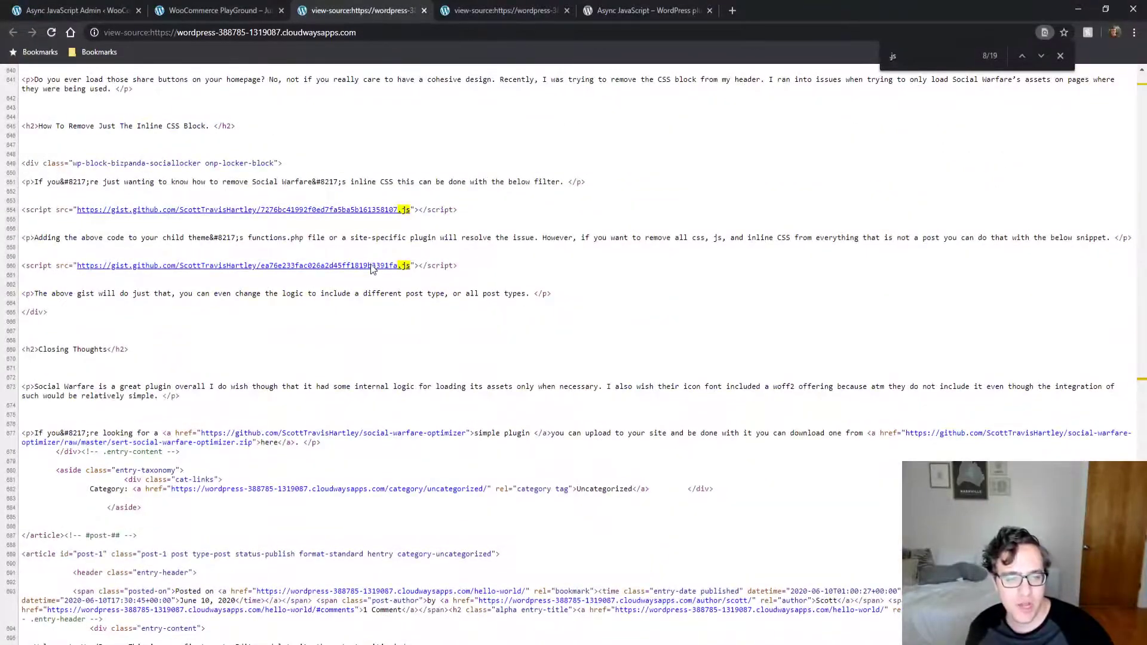
click(248, 10)
click(129, 10)
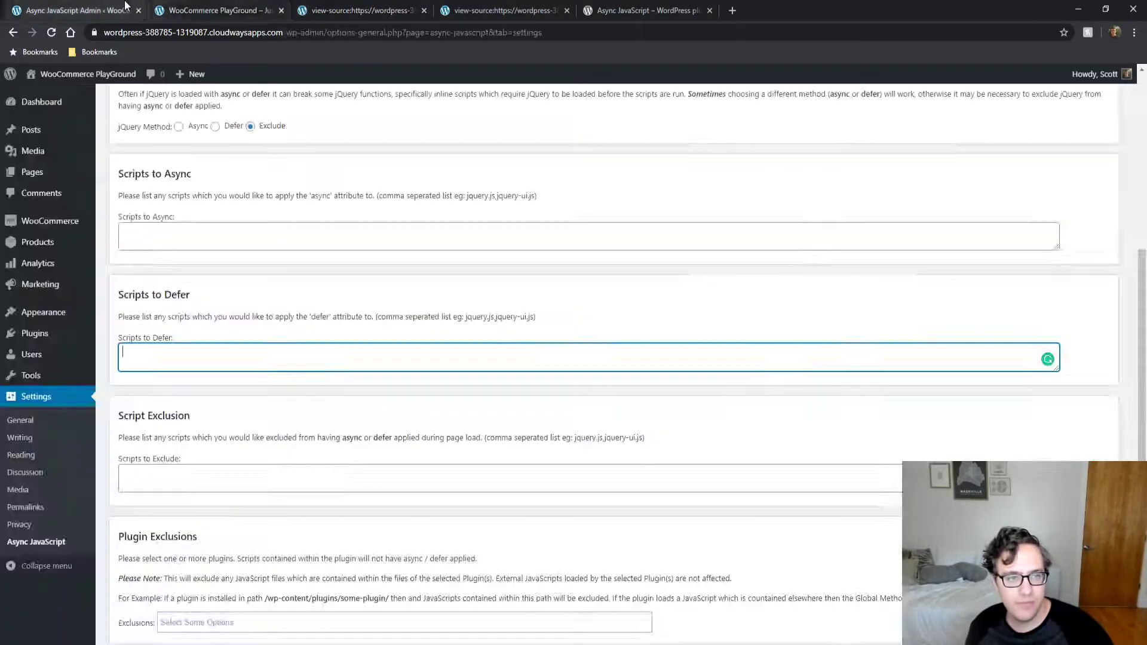
text(https://gist.github.com/ScottTravisHartley/ea76e233fac026a2d45ff1819b3391fa.js)
scroll(364, 299, down, 6)
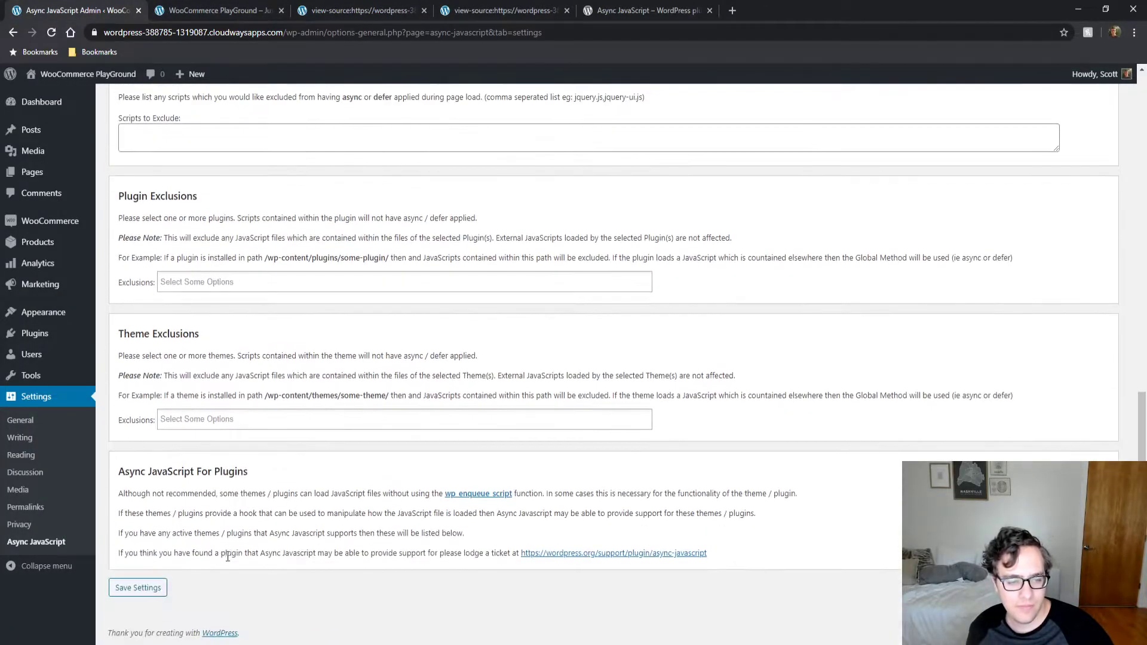
click(138, 587)
Search the page source for the gist URL to verify it, then return to the settings.
click(392, 8)
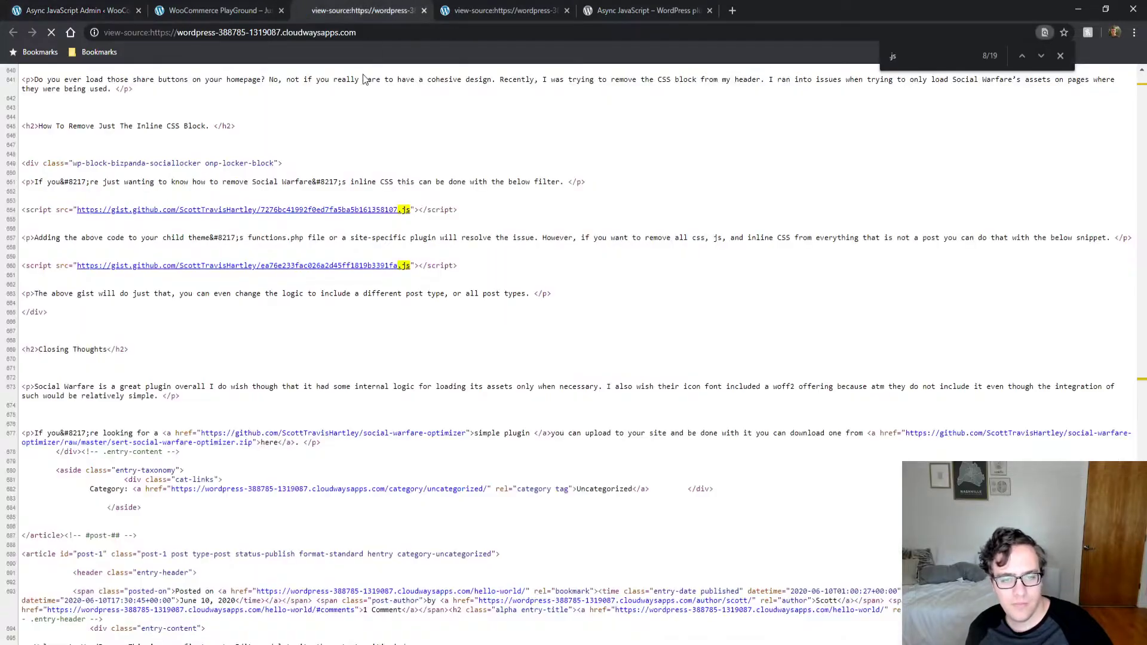
key(ctrl+f)
text(https://gist.github.com/ScottTravisHartley/ea76e233fac026a2d45ff1819b3391fa.js)
key(Escape)
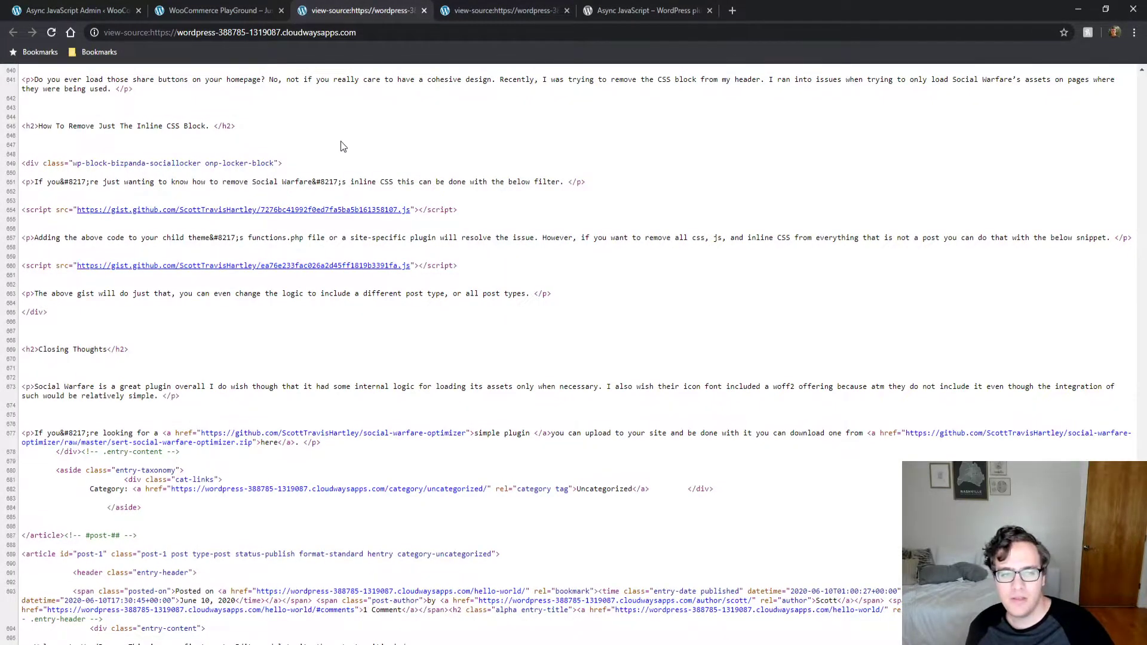
key(ctrl+1)
scroll(355, 418, up, 5)
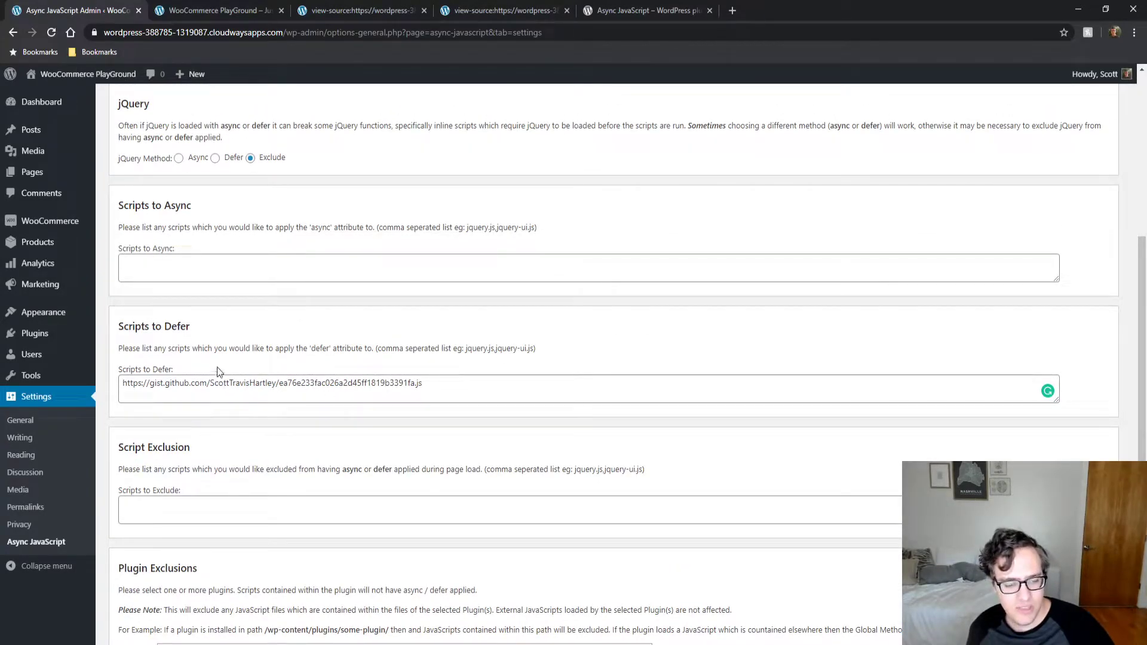
Search the page source for 'jquer' and select the jquery-migrate.min.js path on line 499.
scroll(216, 339, down, 4)
click(256, 259)
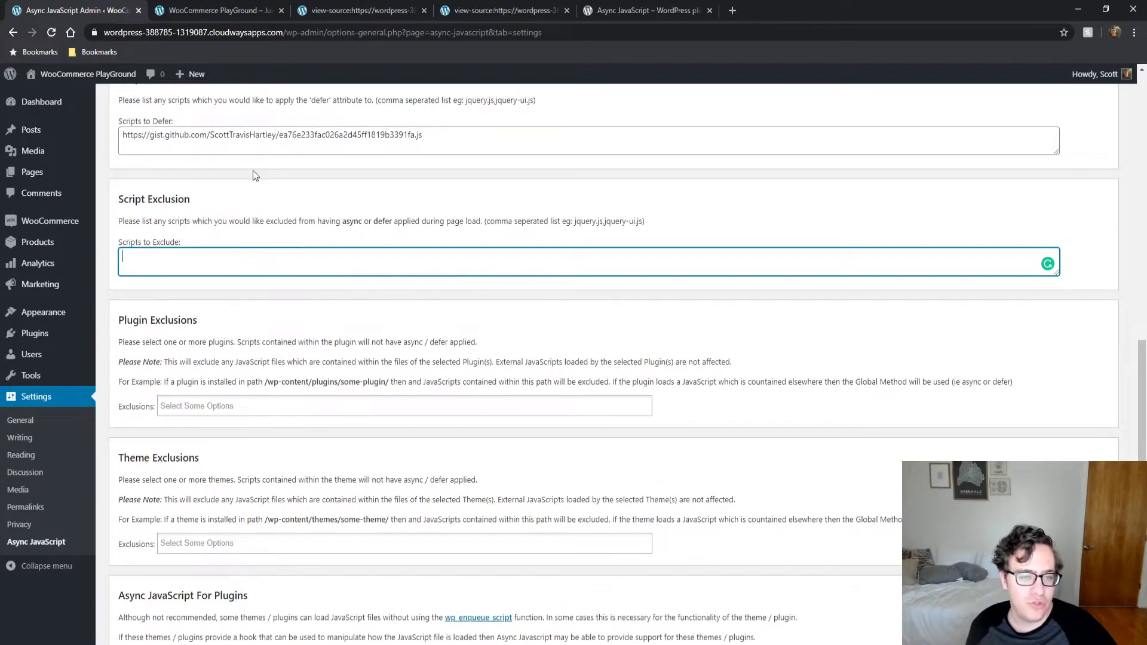
click(204, 10)
click(358, 10)
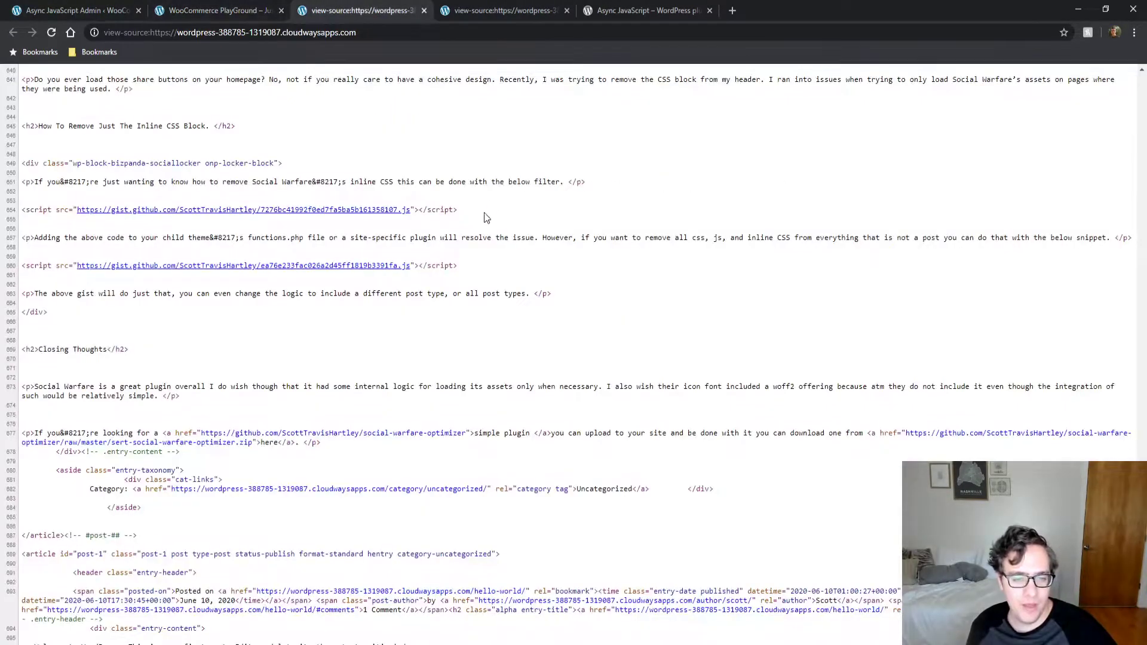
middle_click(479, 354)
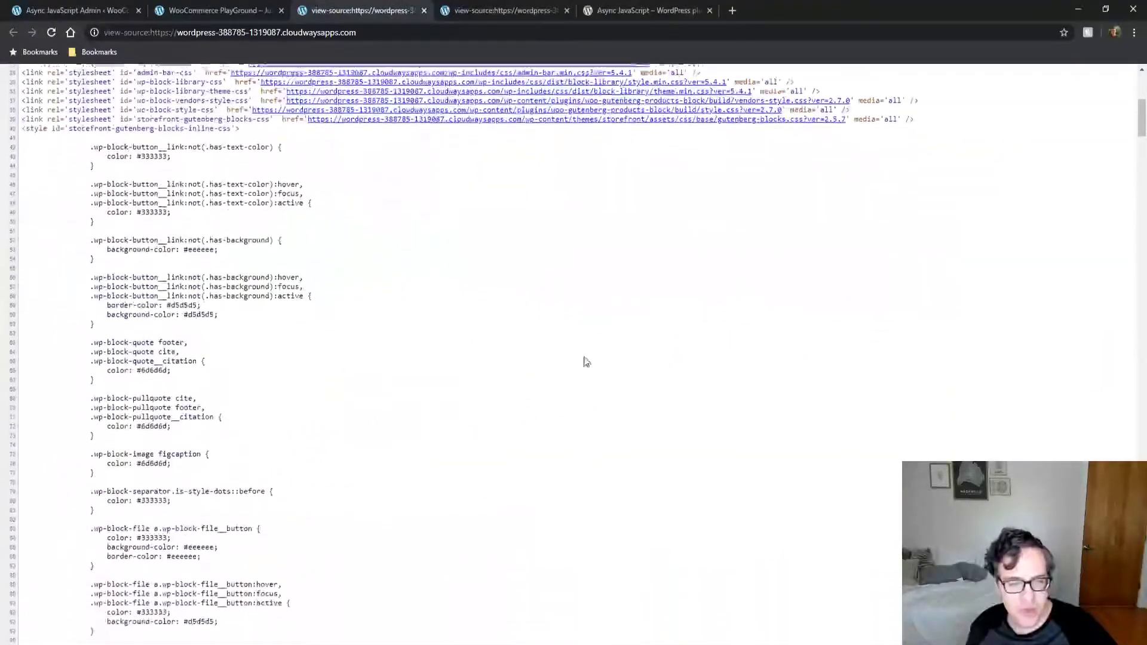
scroll(652, 425, down, 14)
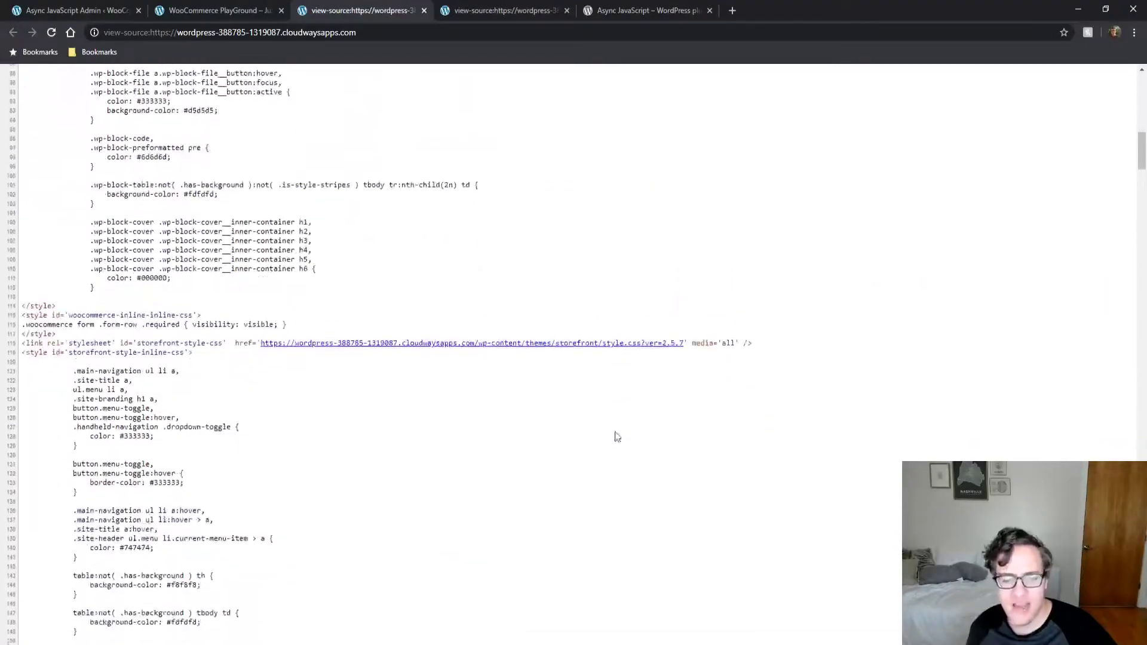
scroll(478, 478, down, 2)
middle_click(446, 528)
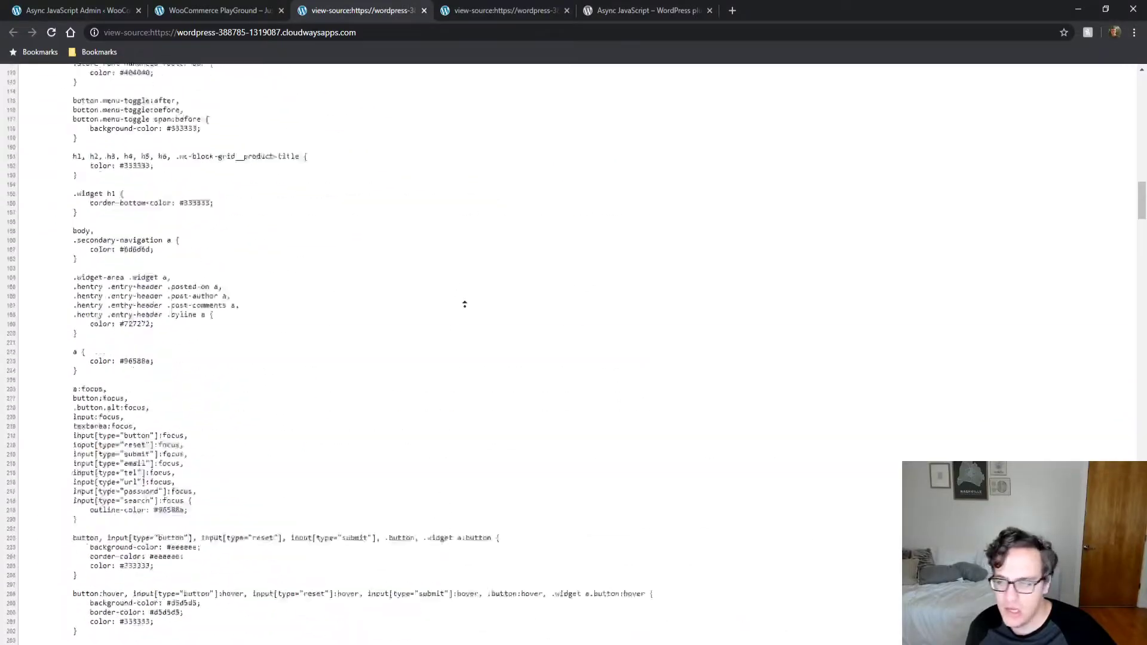
middle_click(465, 315)
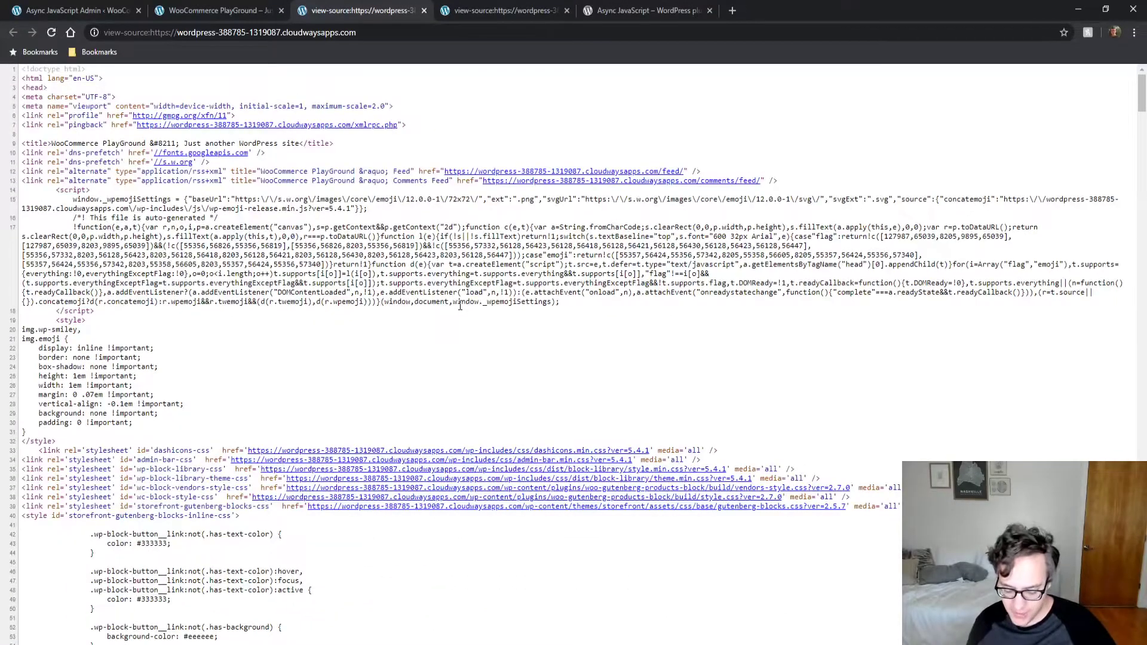
key(ctrl+f)
text(jquer)
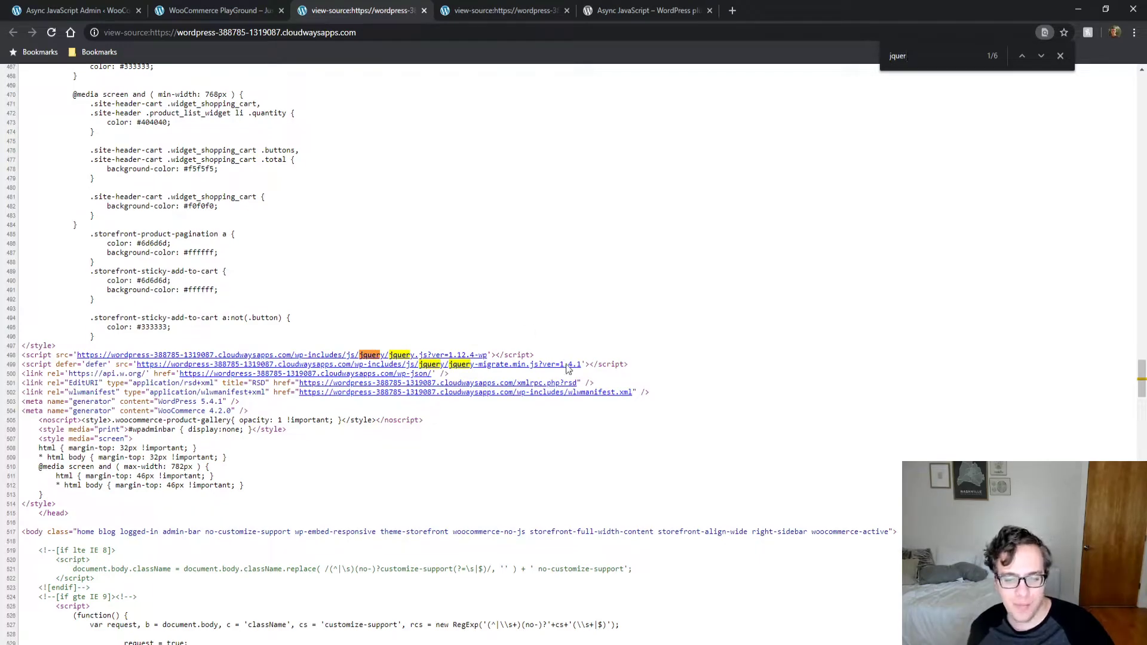
drag(580, 365, 354, 364)
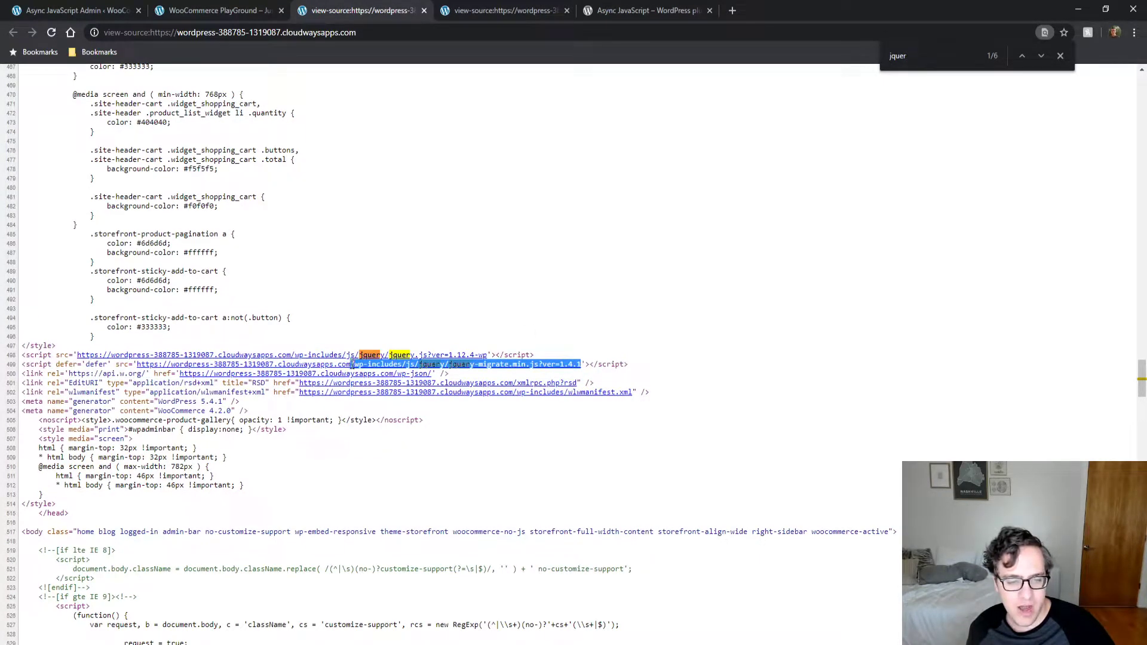
Paste the path into Scripts to Exclude, delete '?ver=1.4.1', save, and reload the source view.
click(110, 11)
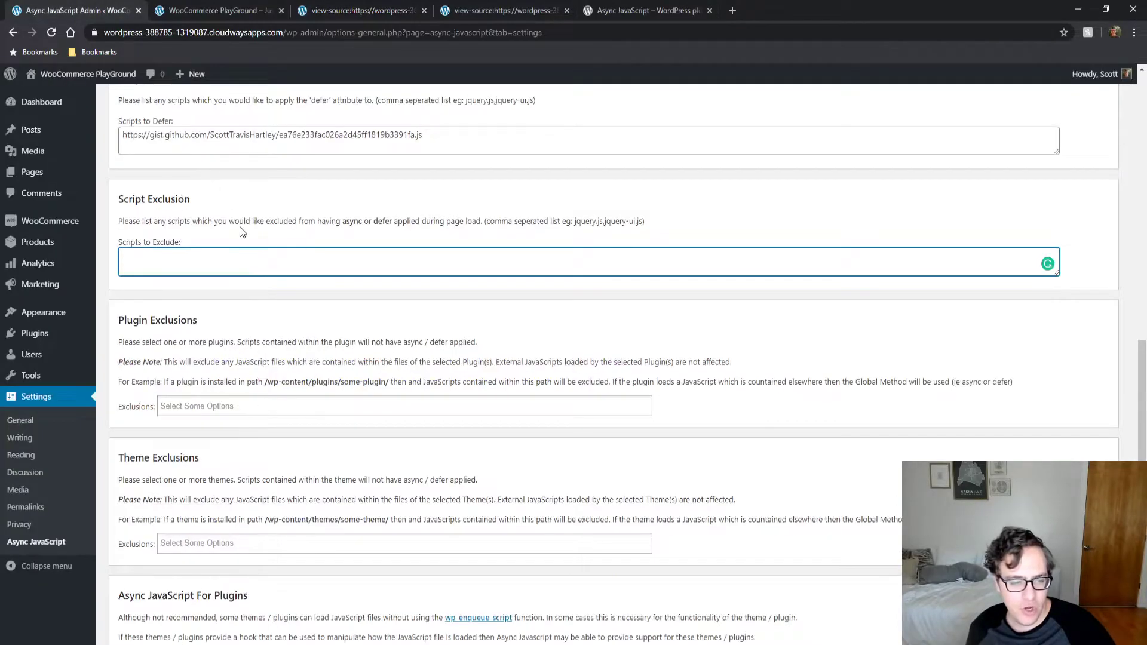
text(/wp-includes/js/jquery/jquery-migrate.min.js?ver=1.4.1)
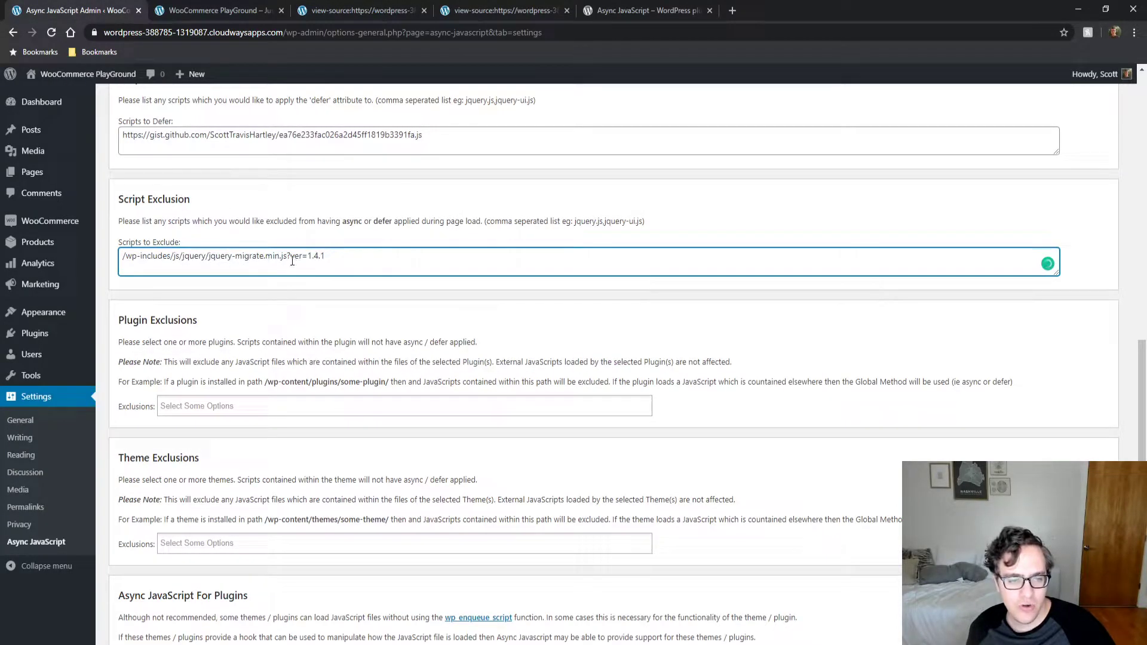
drag(287, 256, 402, 253)
key(BackSpace)
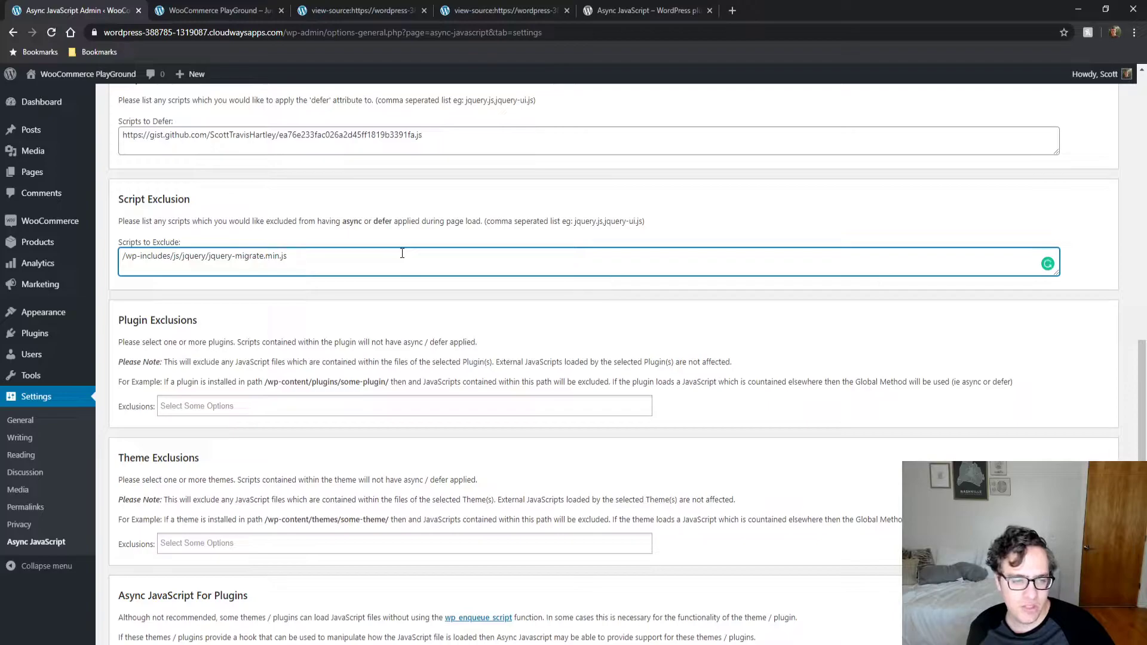
scroll(402, 253, down, 2)
click(143, 592)
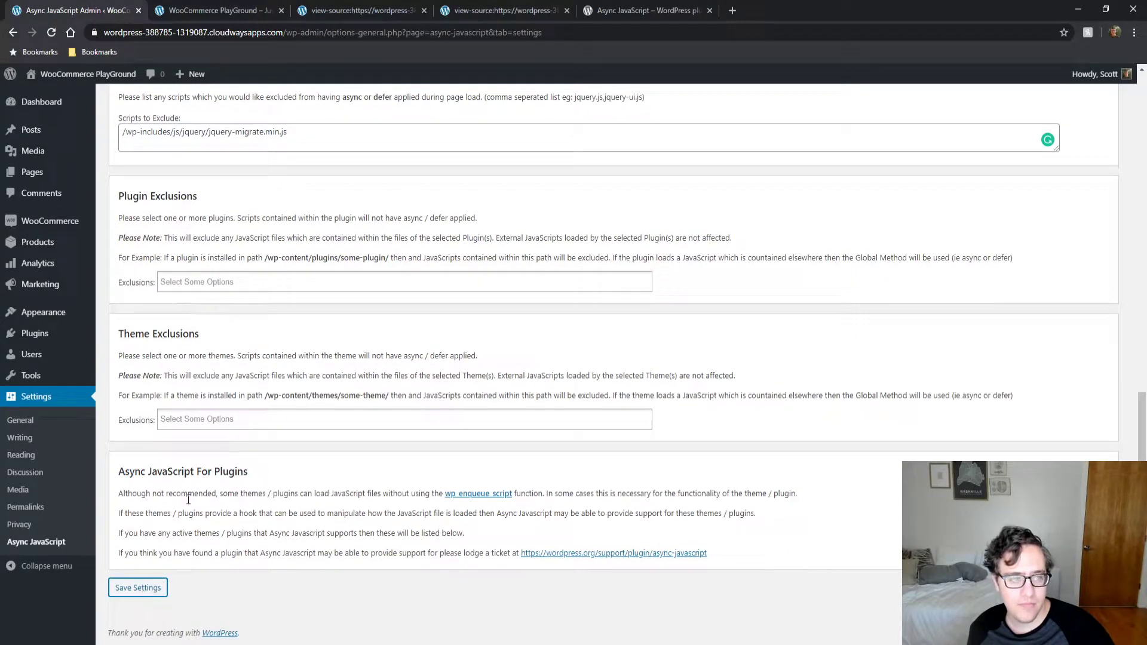
click(356, 9)
key(ctrl+r)
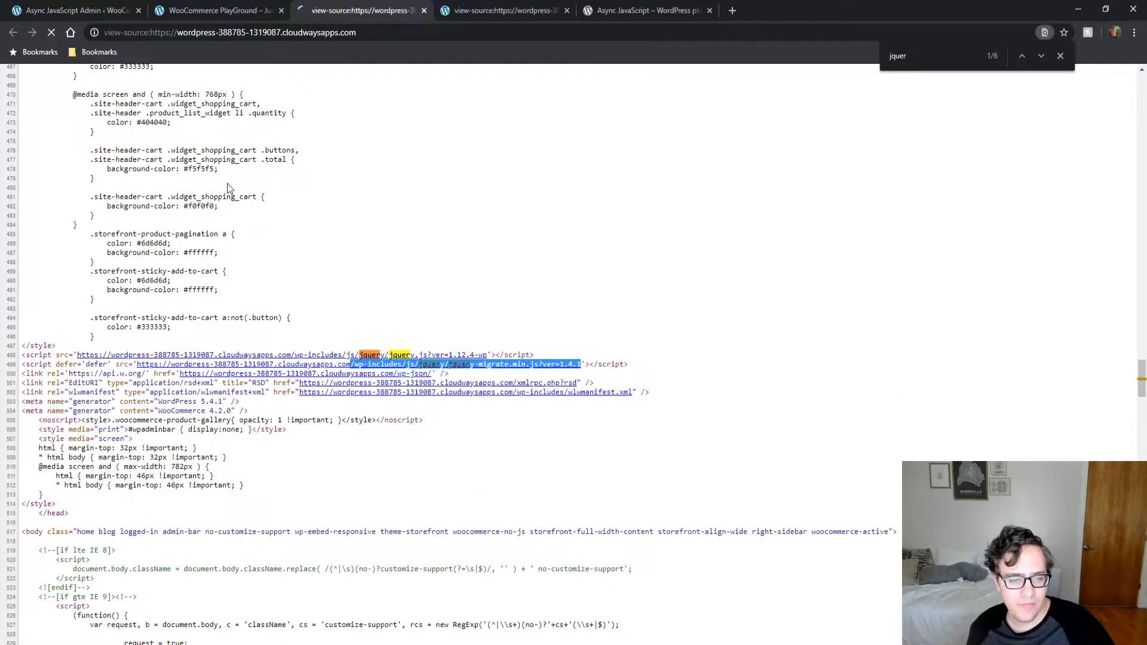
Browse the Plugin Exclusions dropdown and close it without selecting any plugin.
click(93, 10)
click(229, 281)
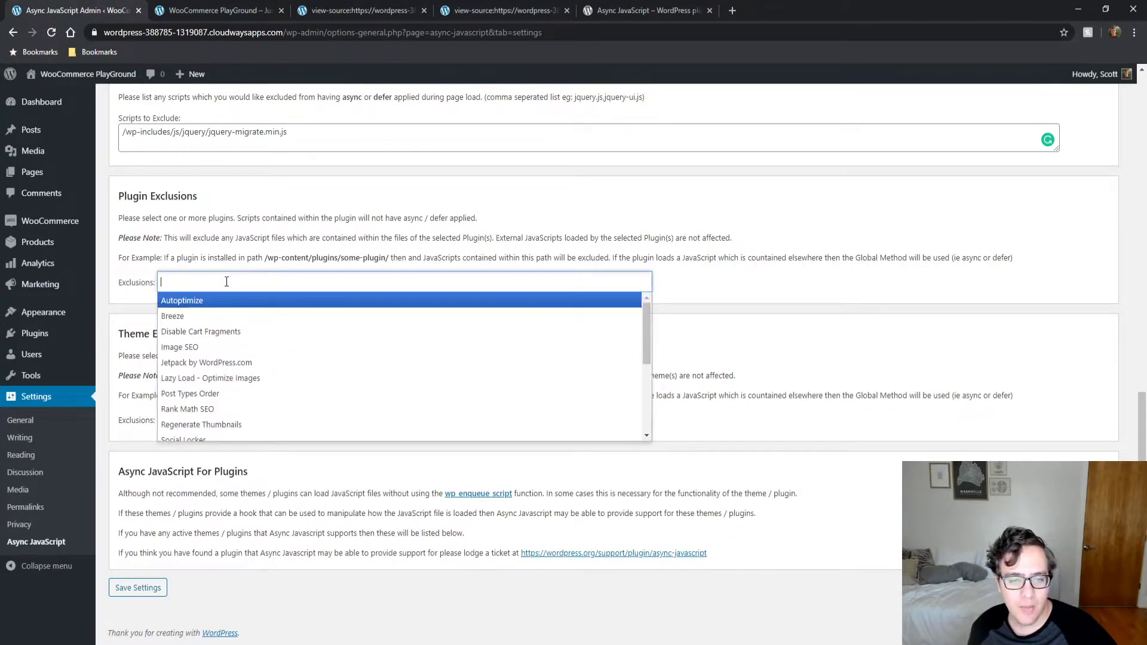
scroll(302, 368, down, 3)
scroll(298, 371, down, 1)
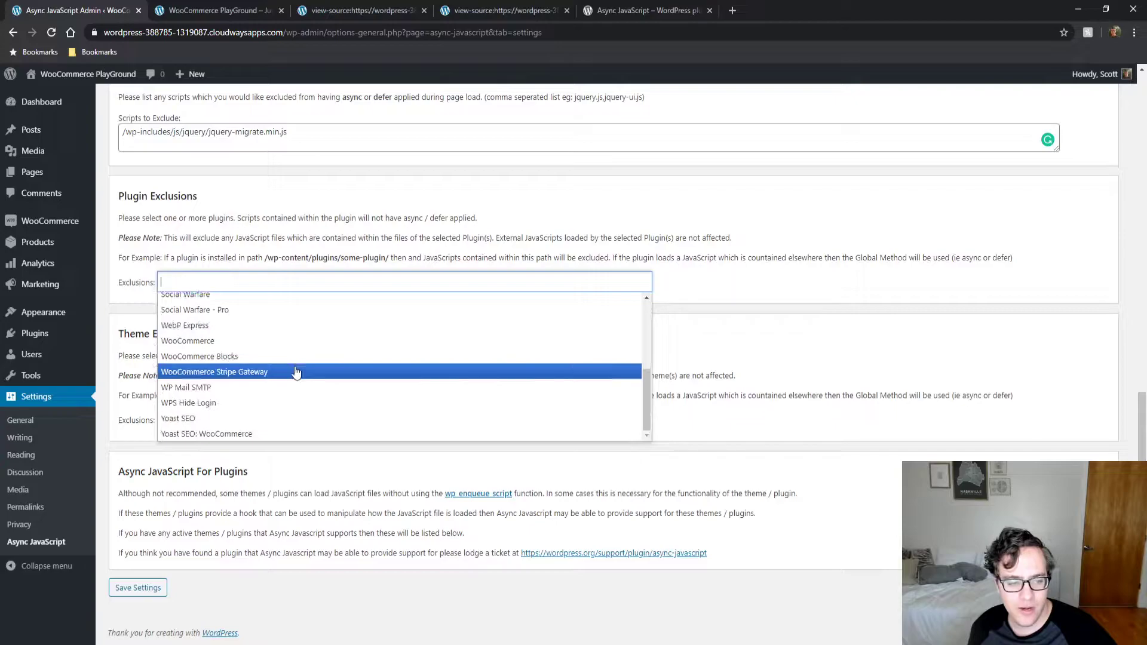
click(214, 191)
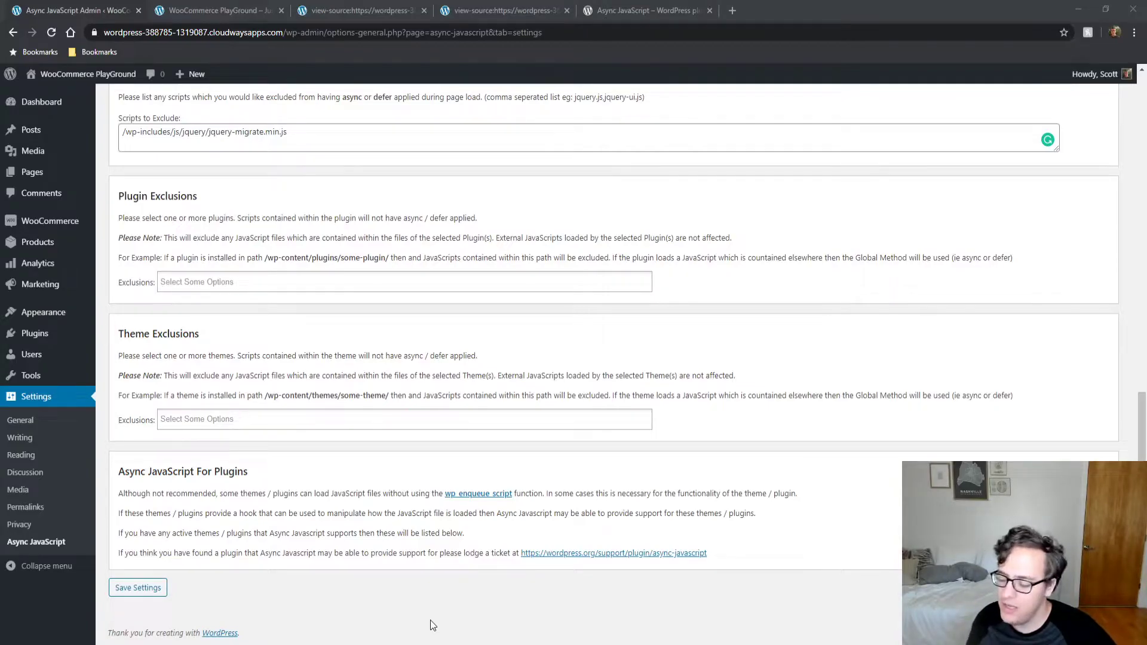
click(1122, 165)
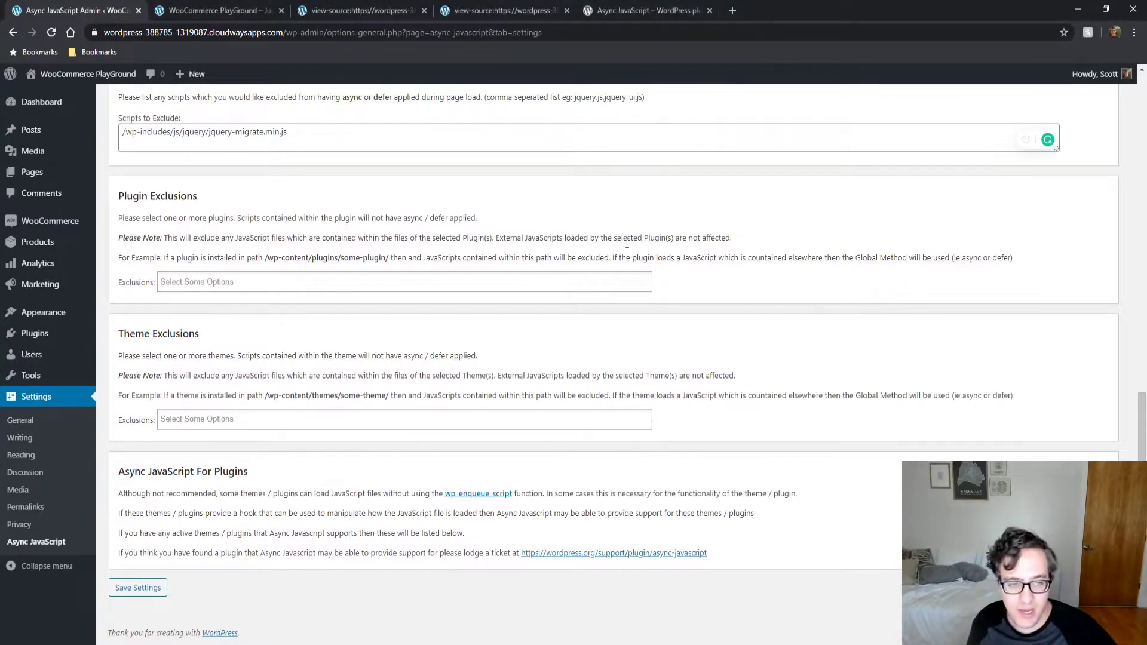
scroll(463, 221, up, 3)
scroll(448, 236, down, 3)
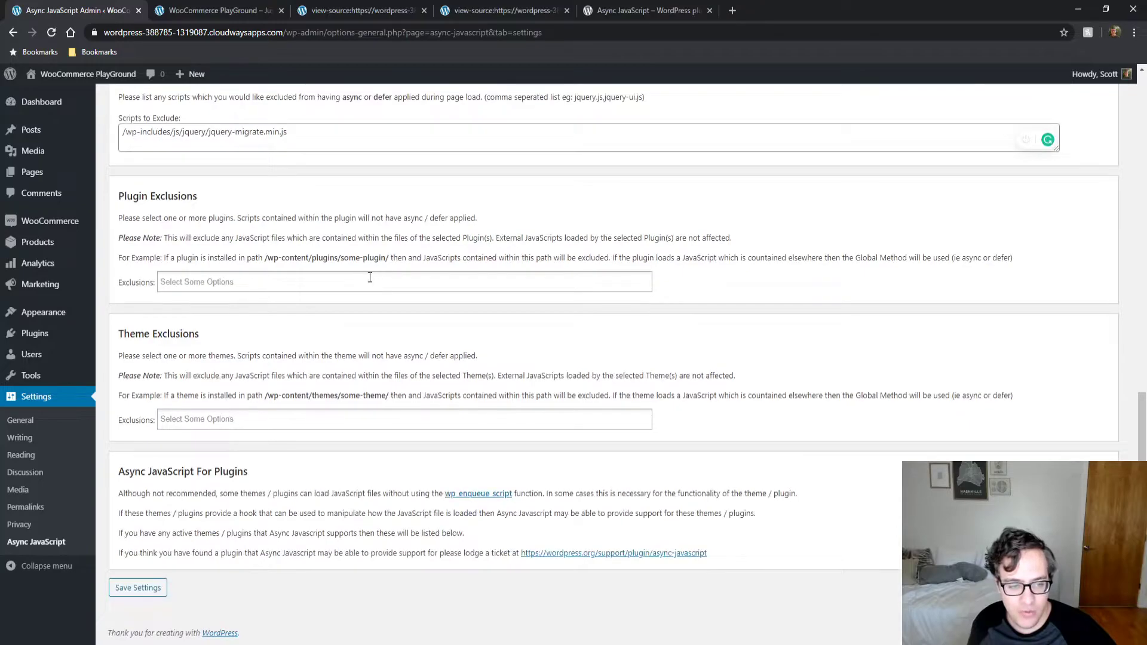
click(270, 283)
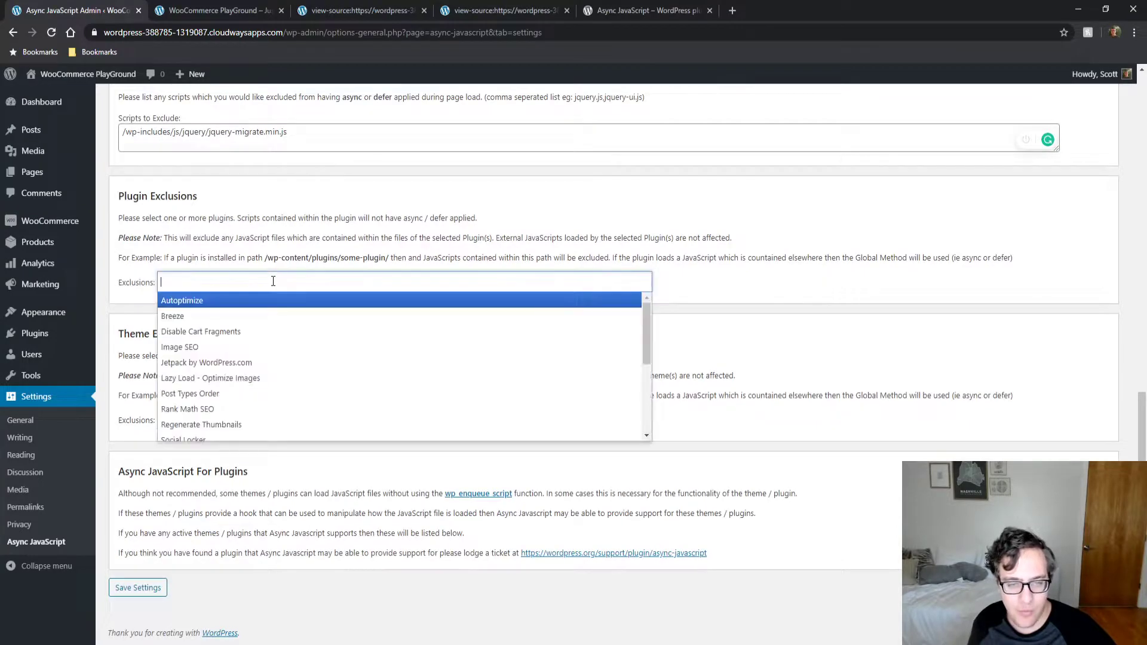
click(276, 349)
click(328, 284)
click(309, 332)
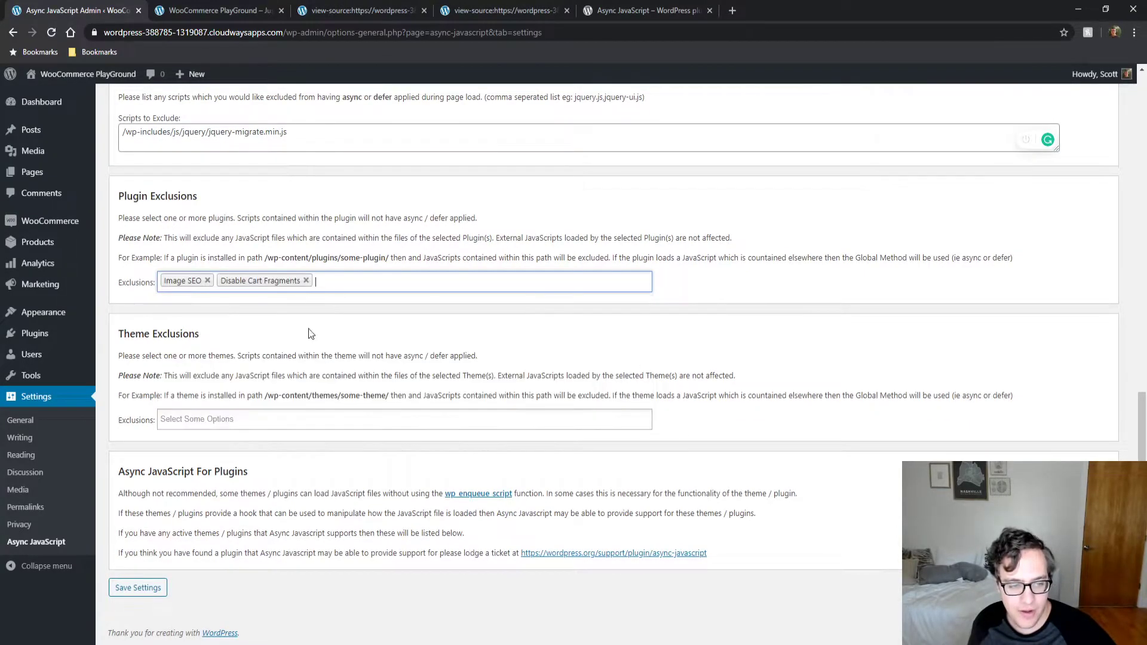
click(207, 280)
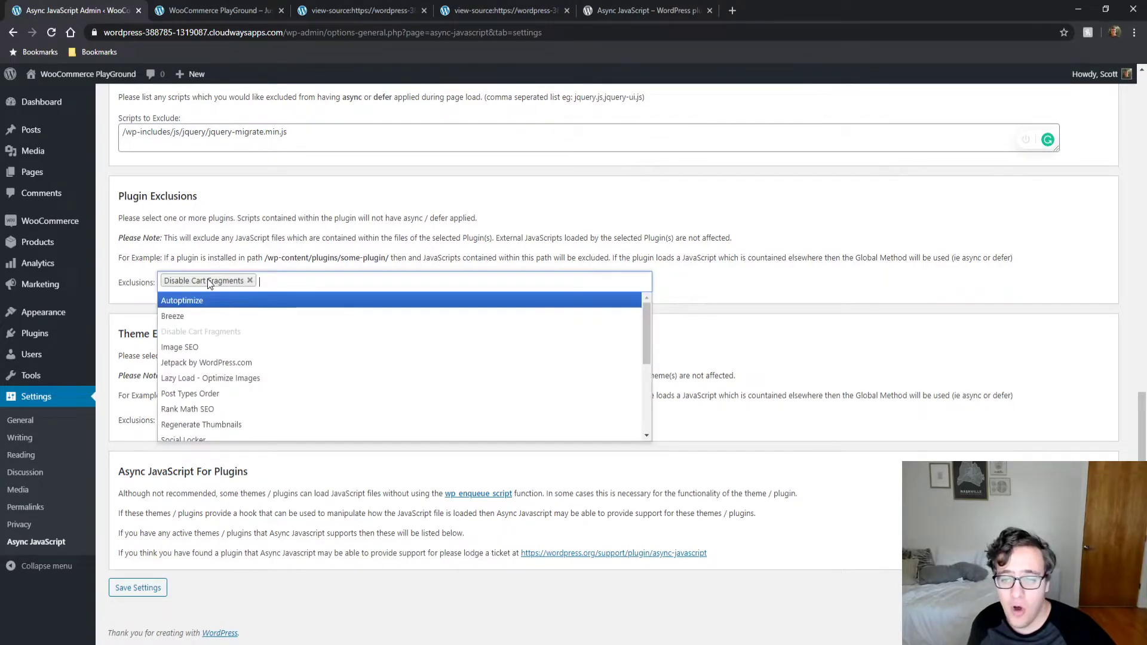
click(249, 280)
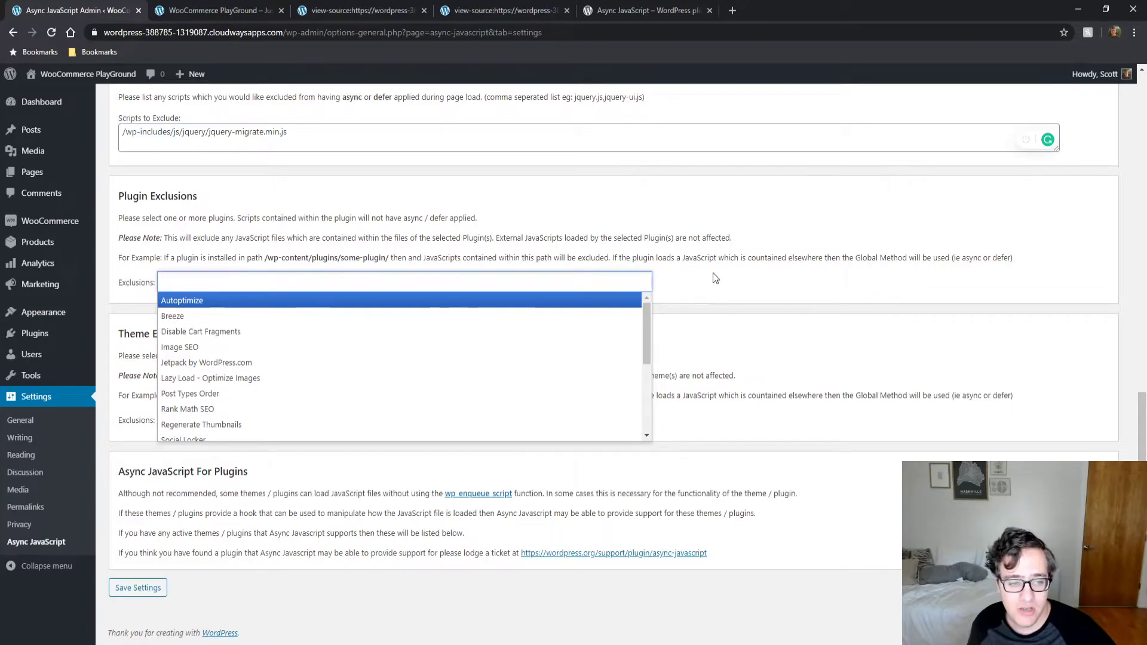
click(786, 280)
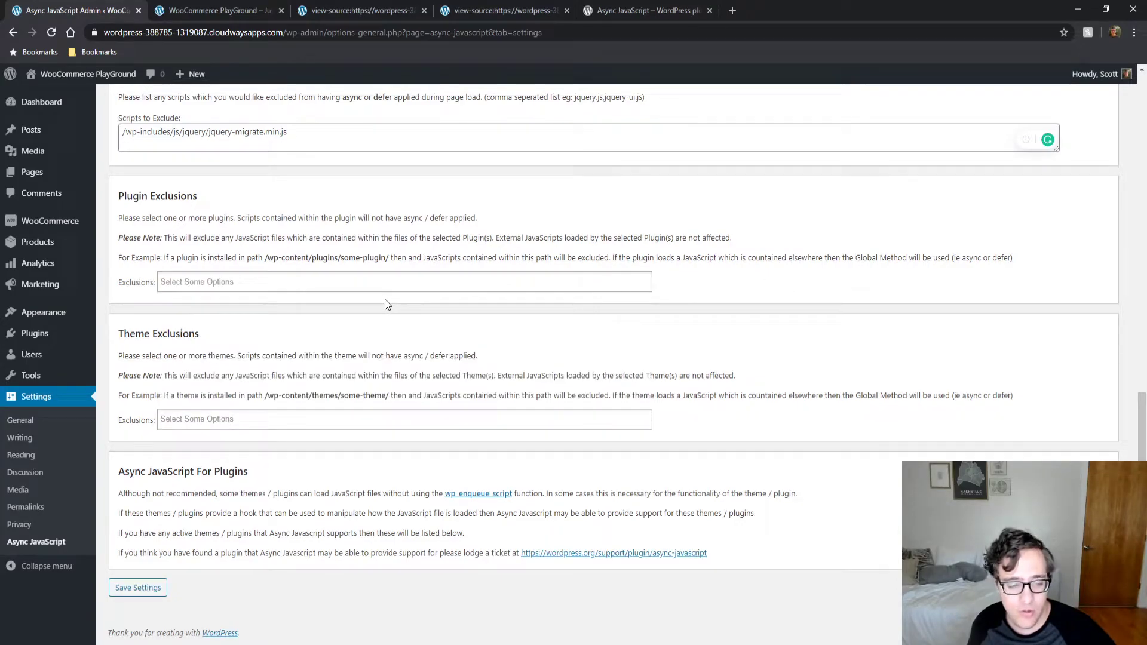
click(325, 411)
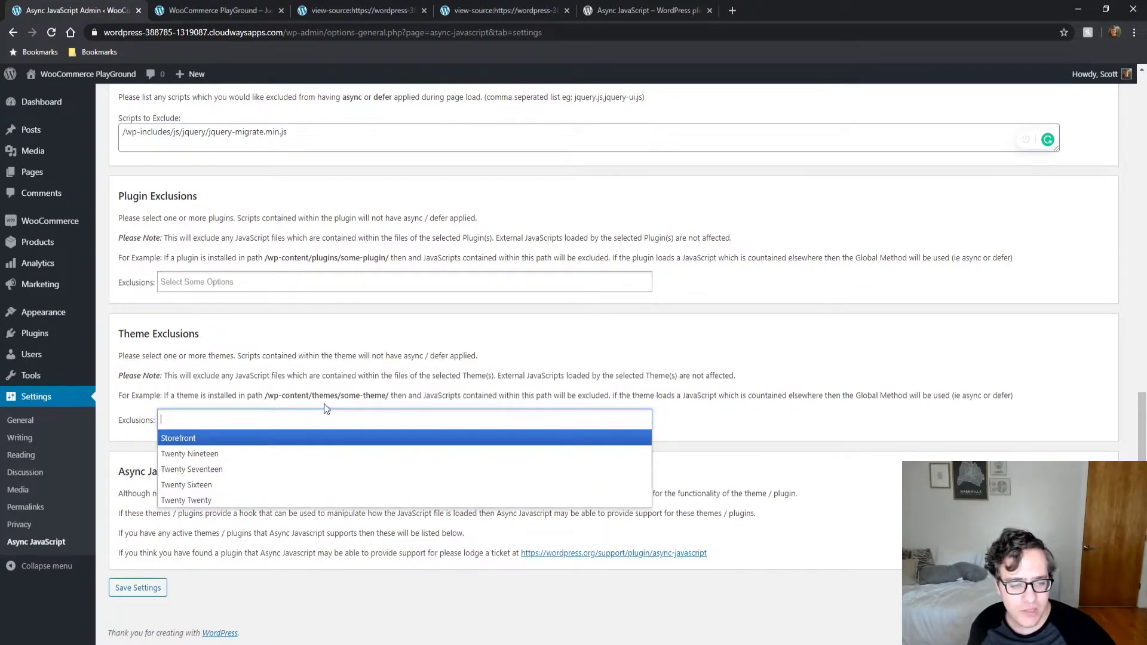
click(299, 370)
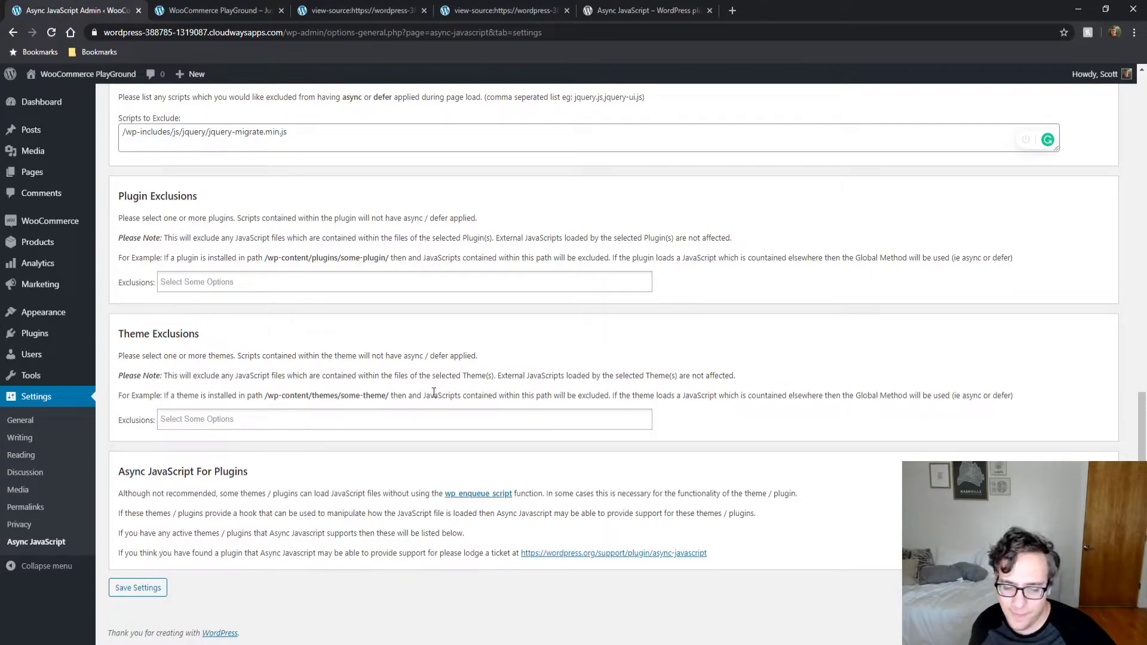
scroll(290, 474, up, 15)
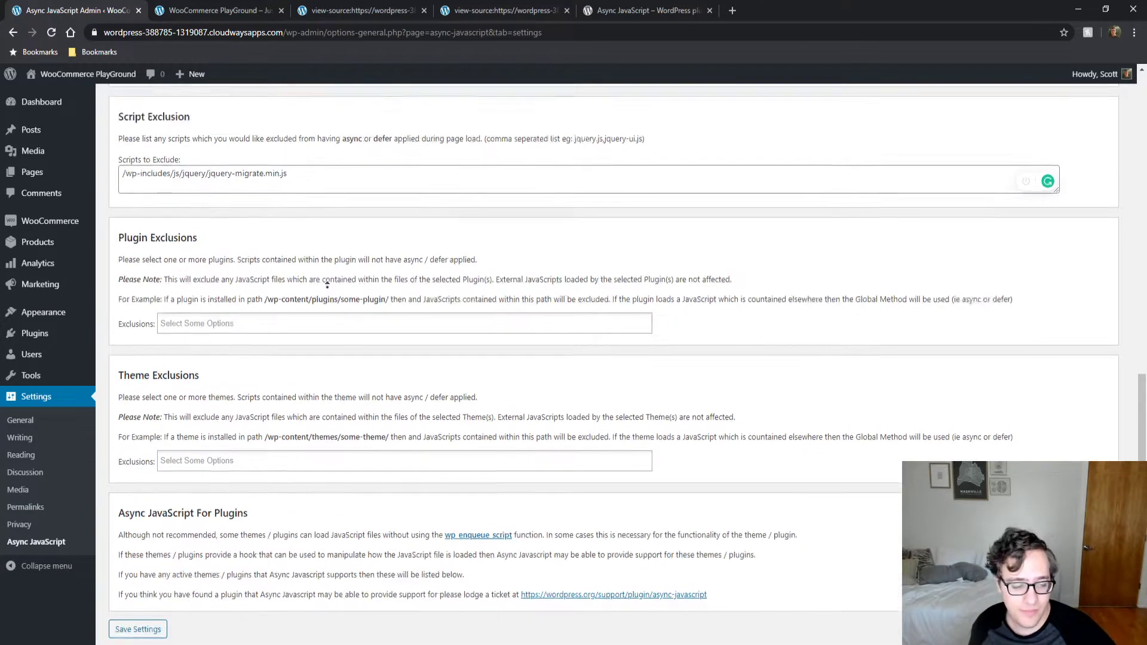
Review the Status tab's Enabled, Defer, jQuery-excluded summary and the GTmetrix section.
click(212, 140)
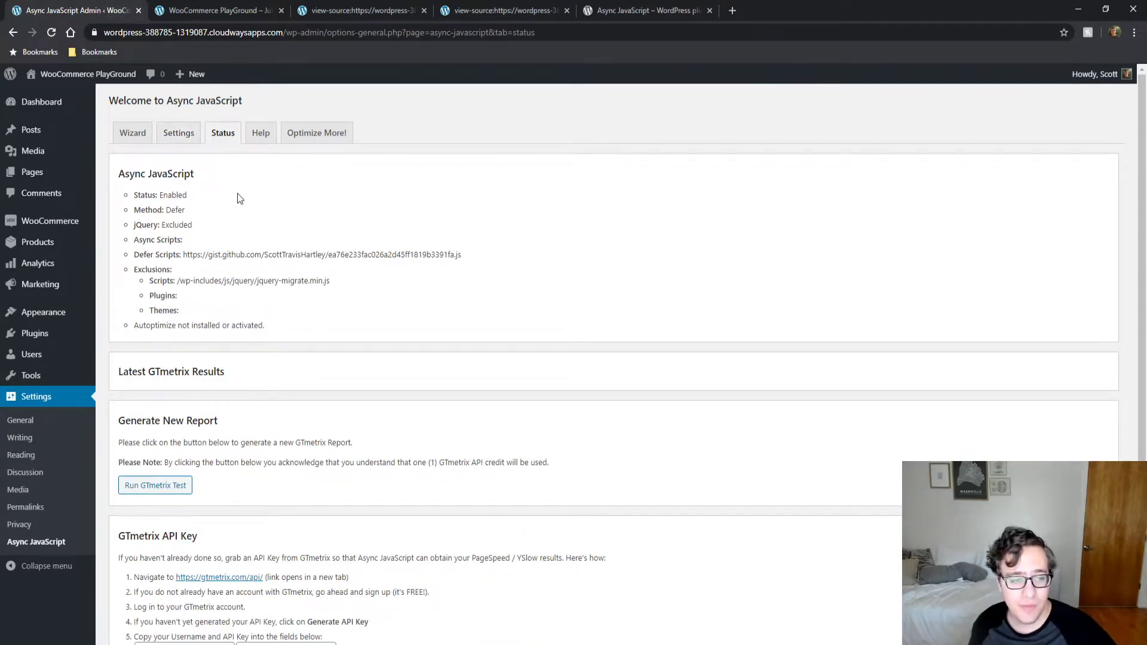
scroll(263, 251, down, 2)
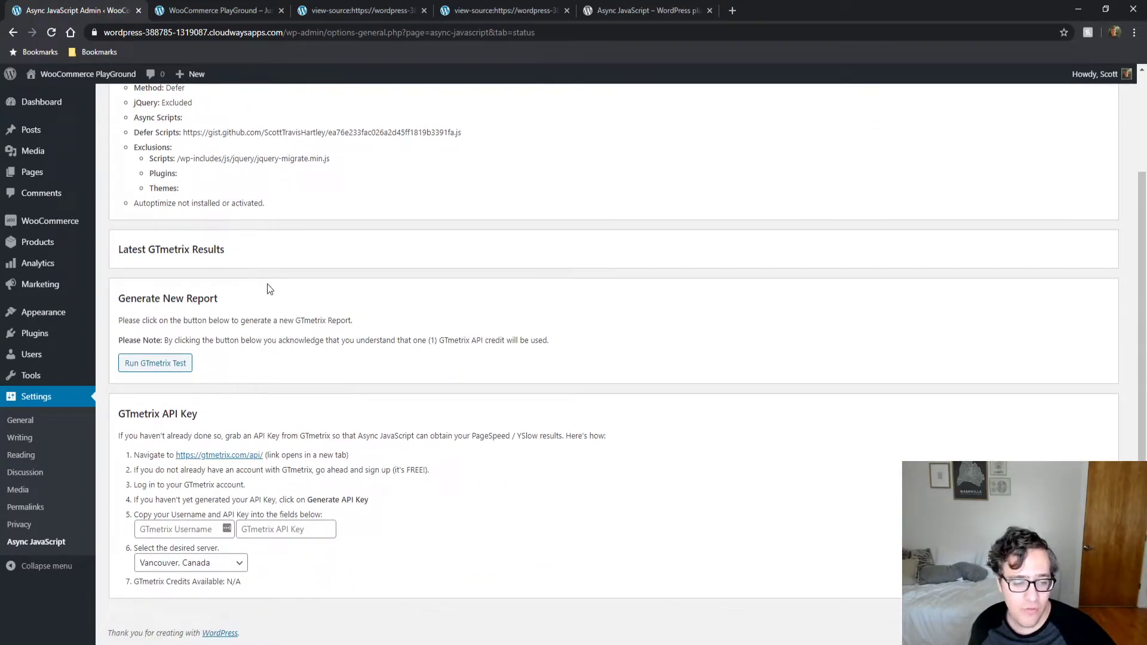
drag(270, 256, 283, 305)
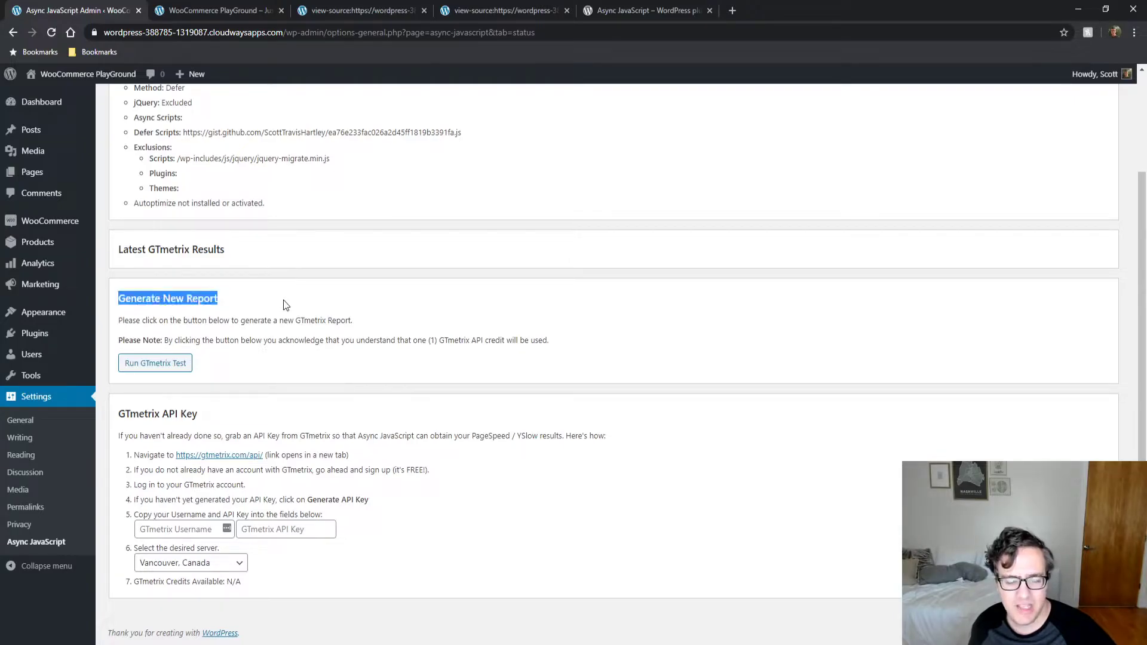
click(283, 304)
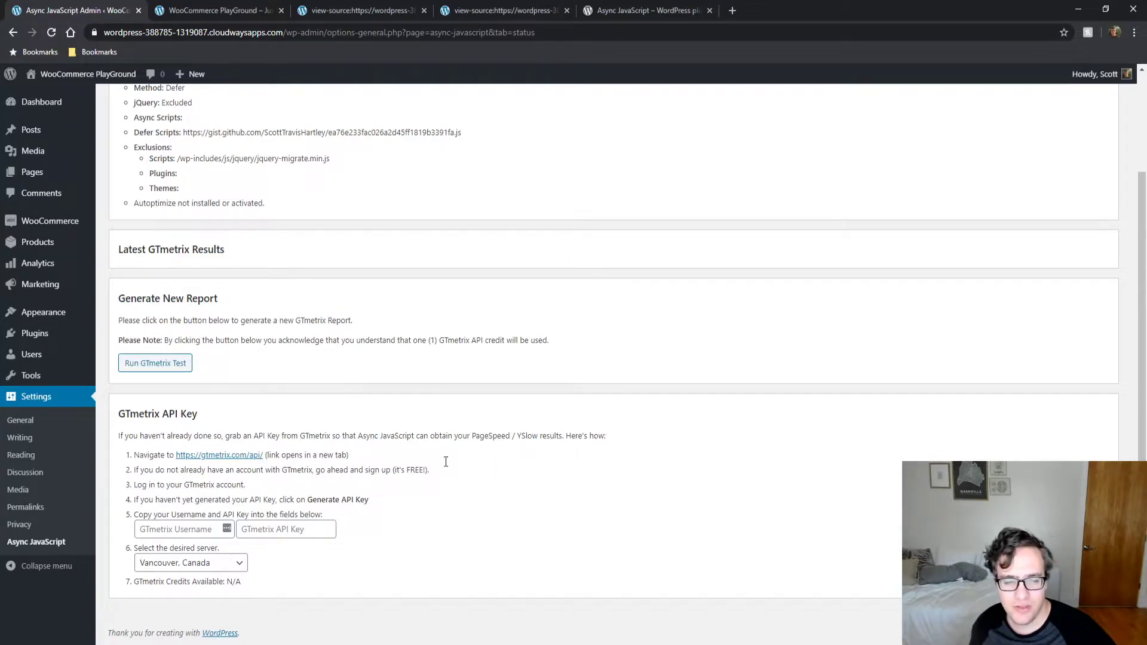